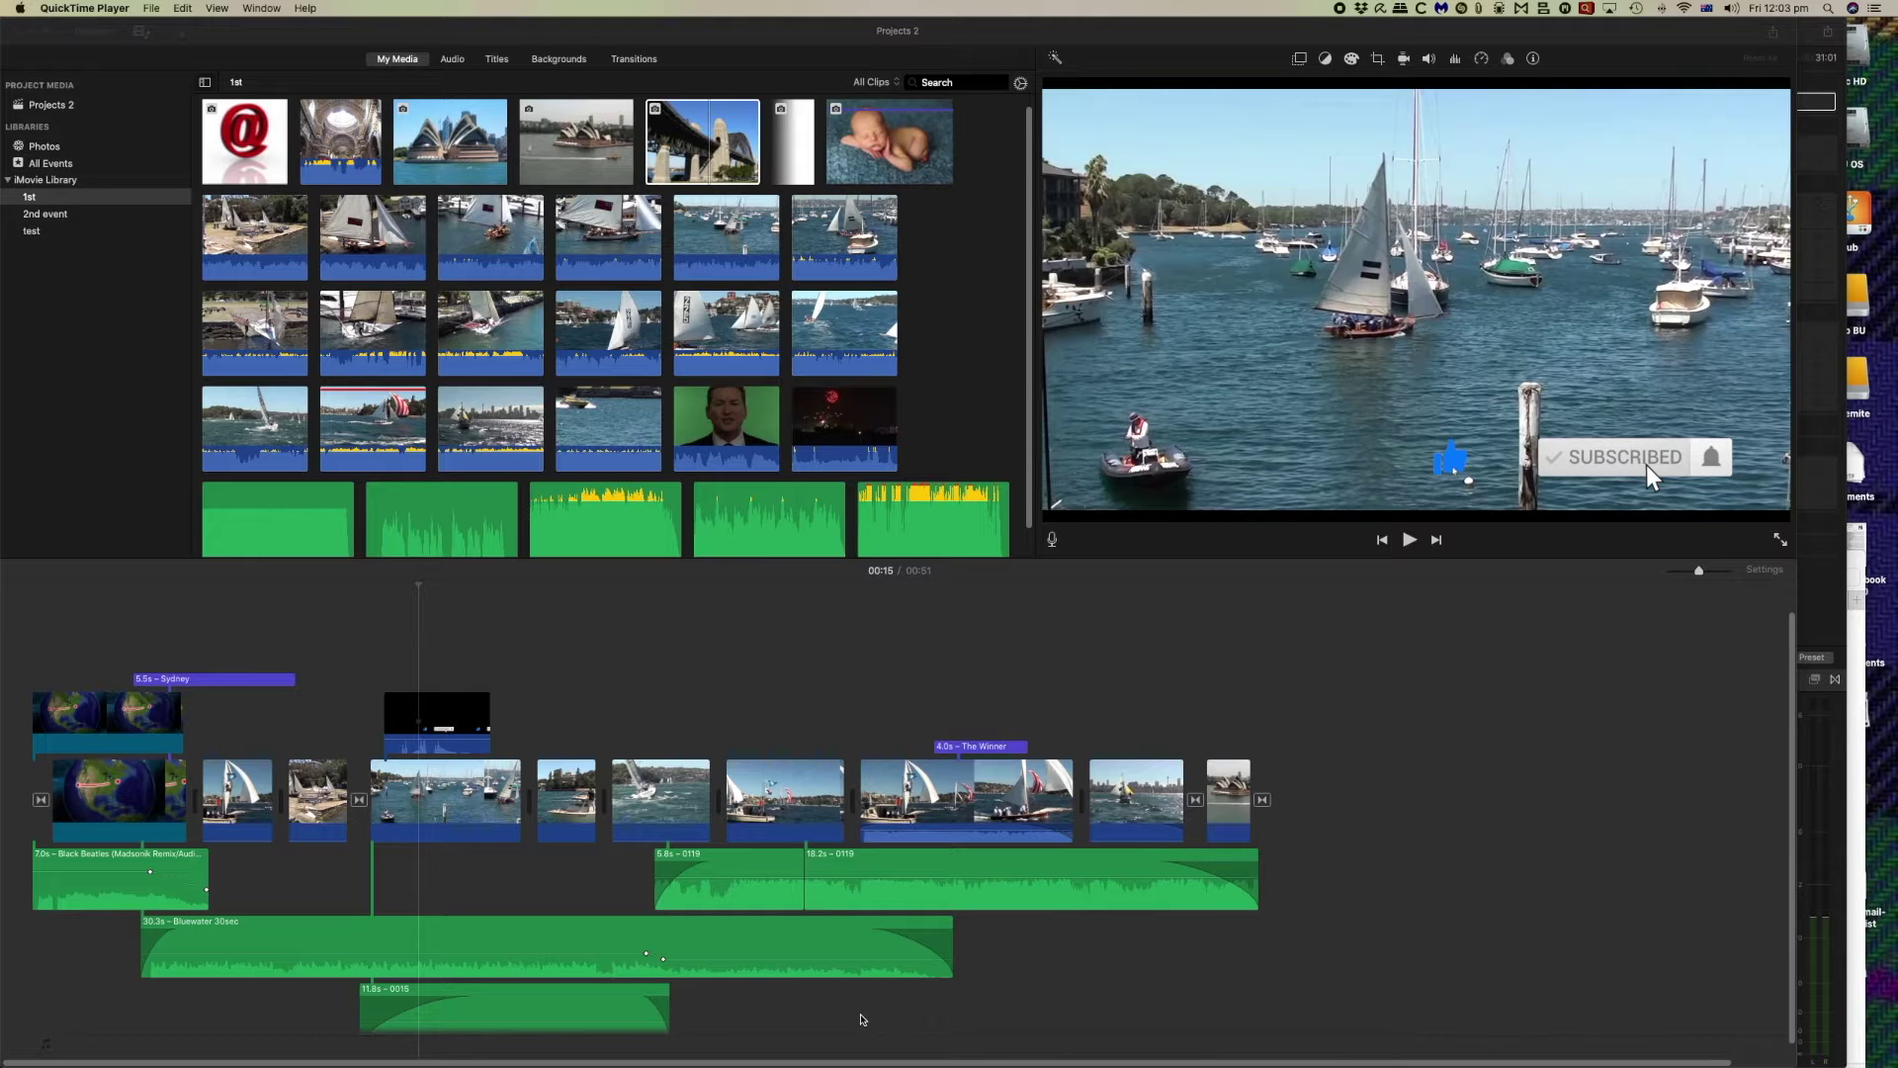
{"action": "left_click", "coordinate": [862, 1019]}
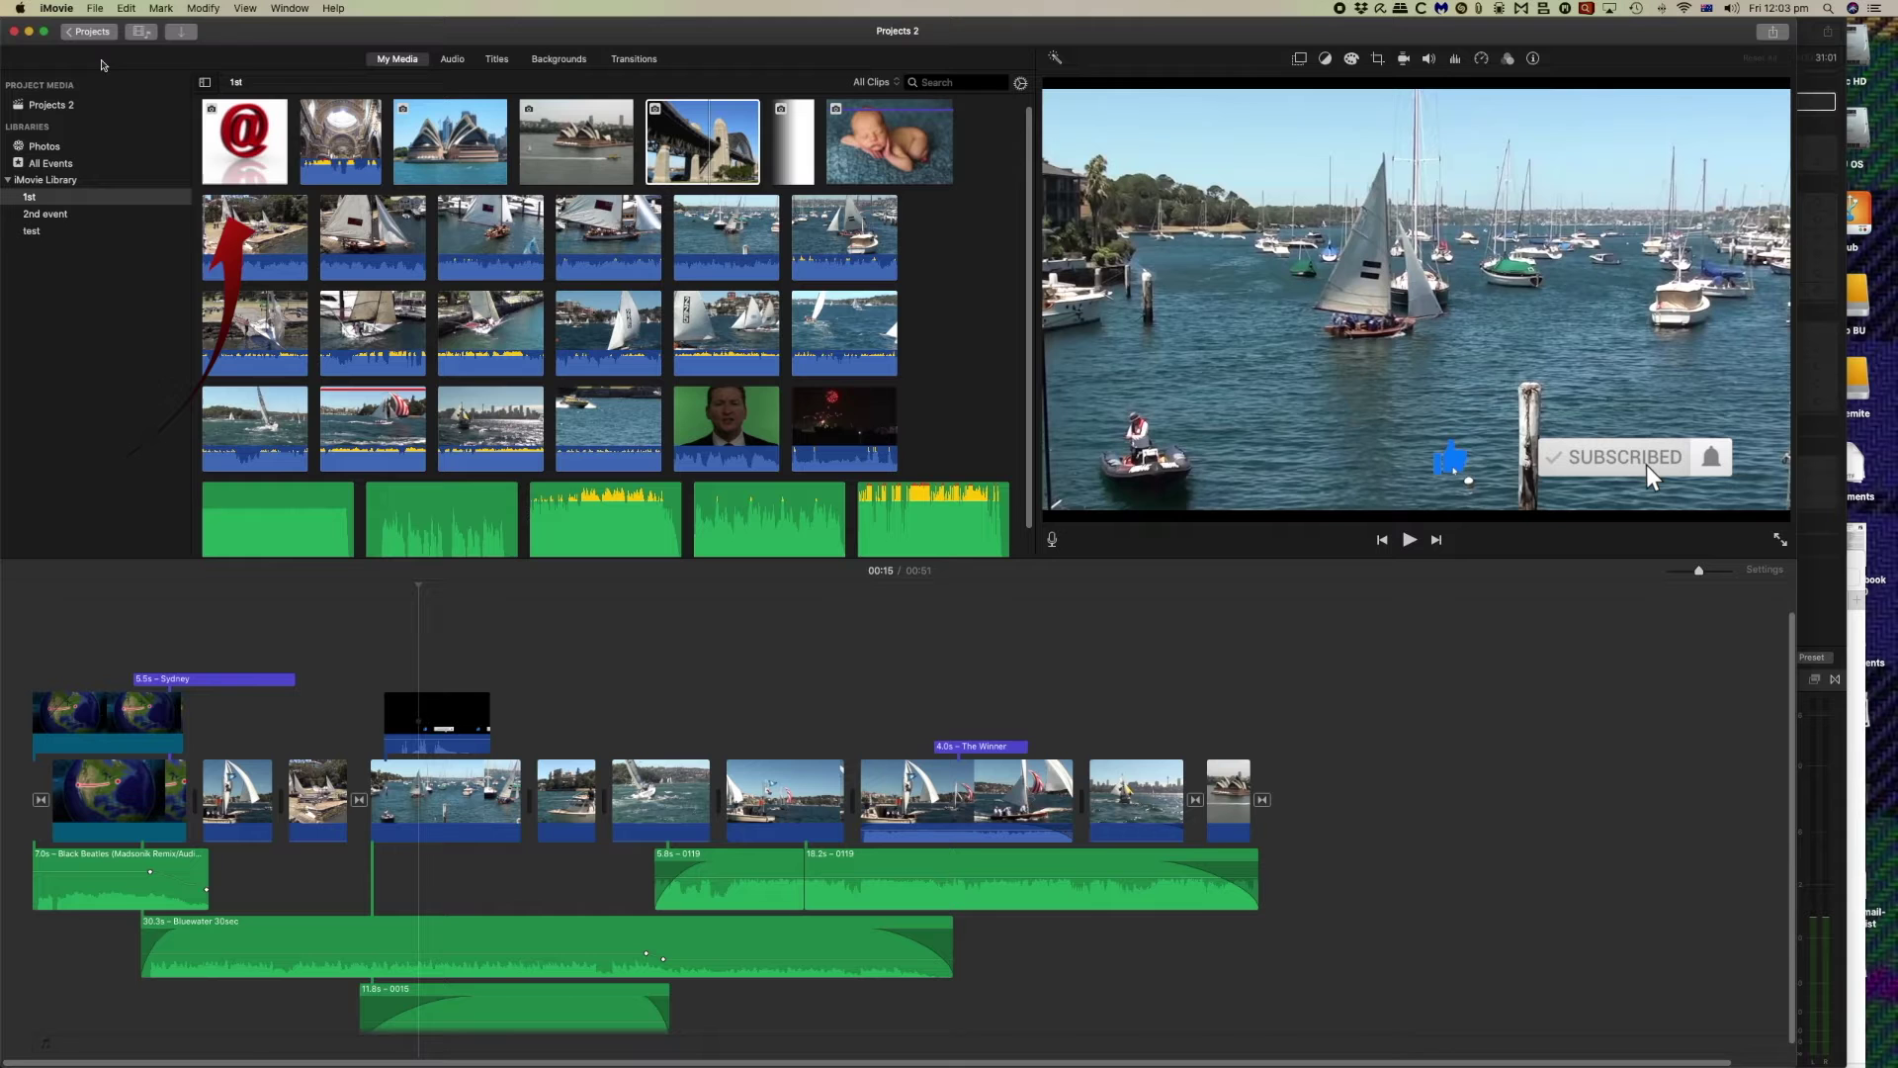
{"action": "left_click", "coordinate": [98, 10]}
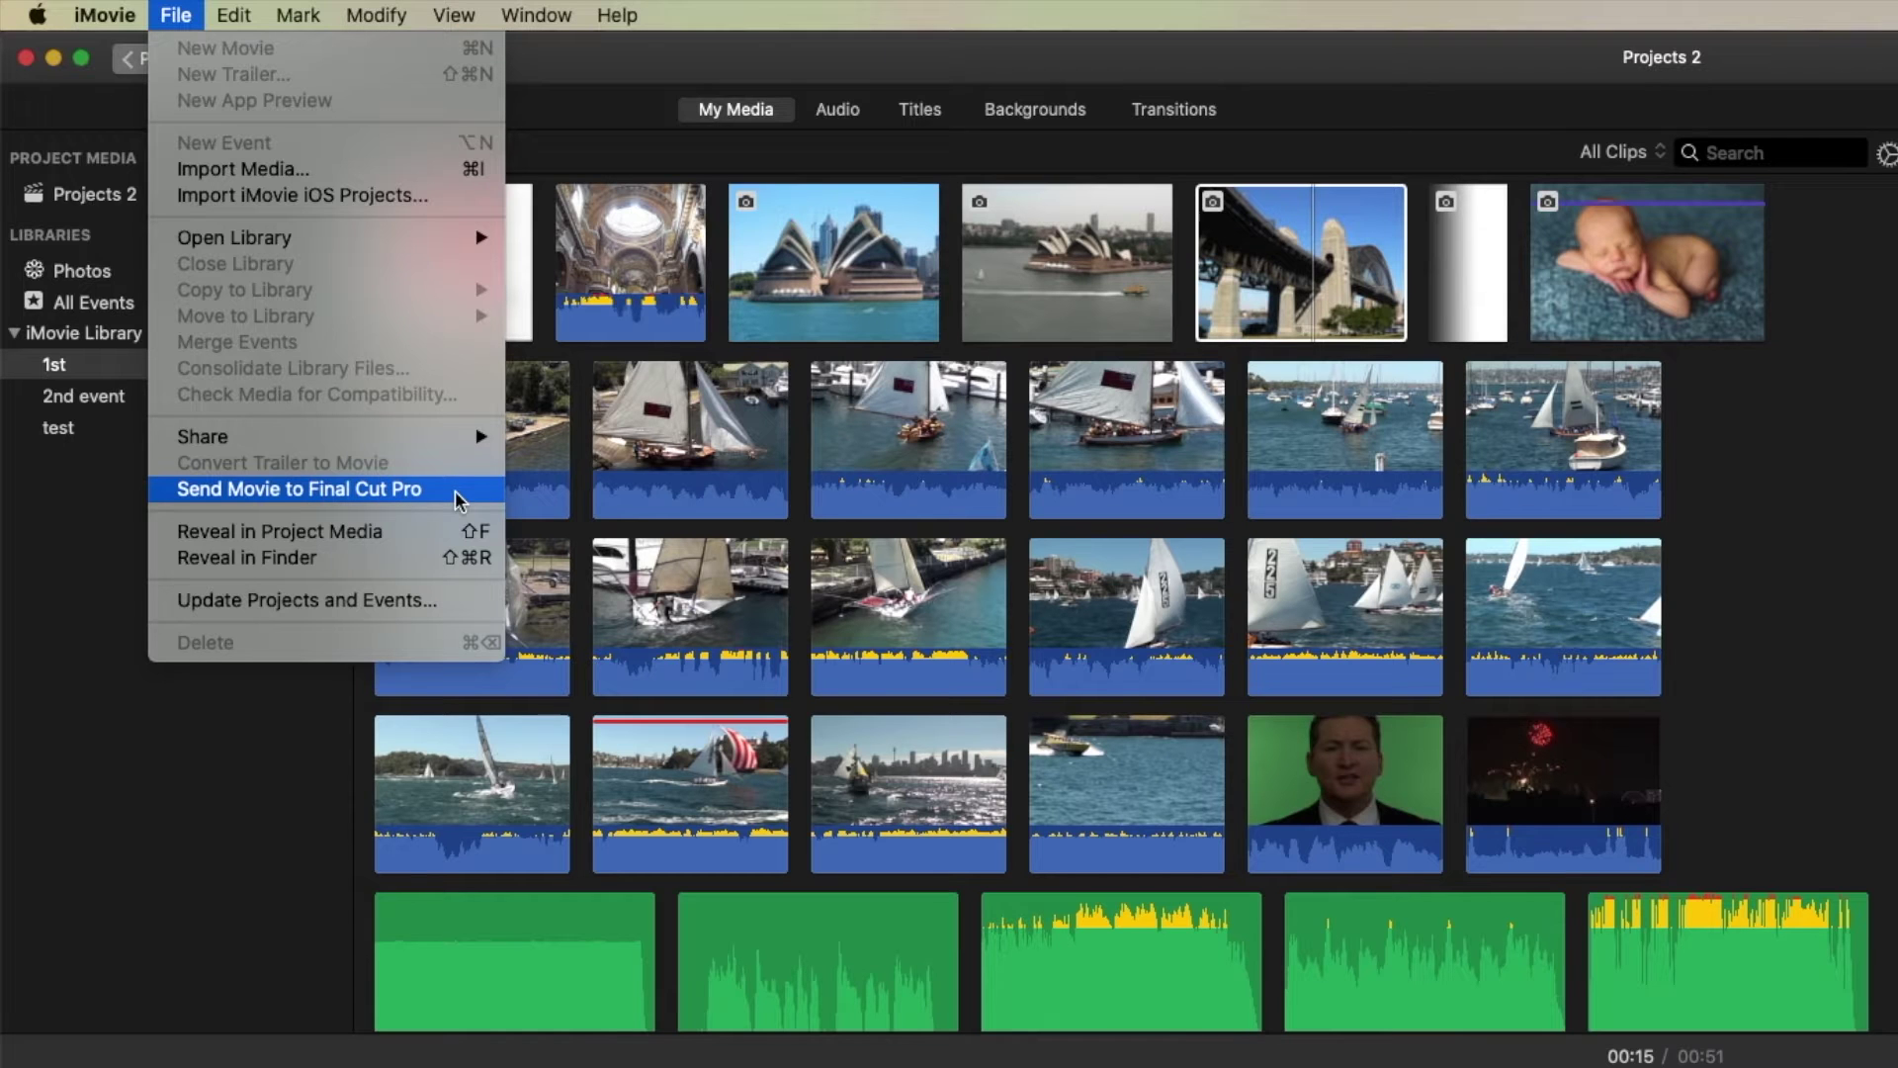
{"action": "left_click", "coordinate": [188, 776]}
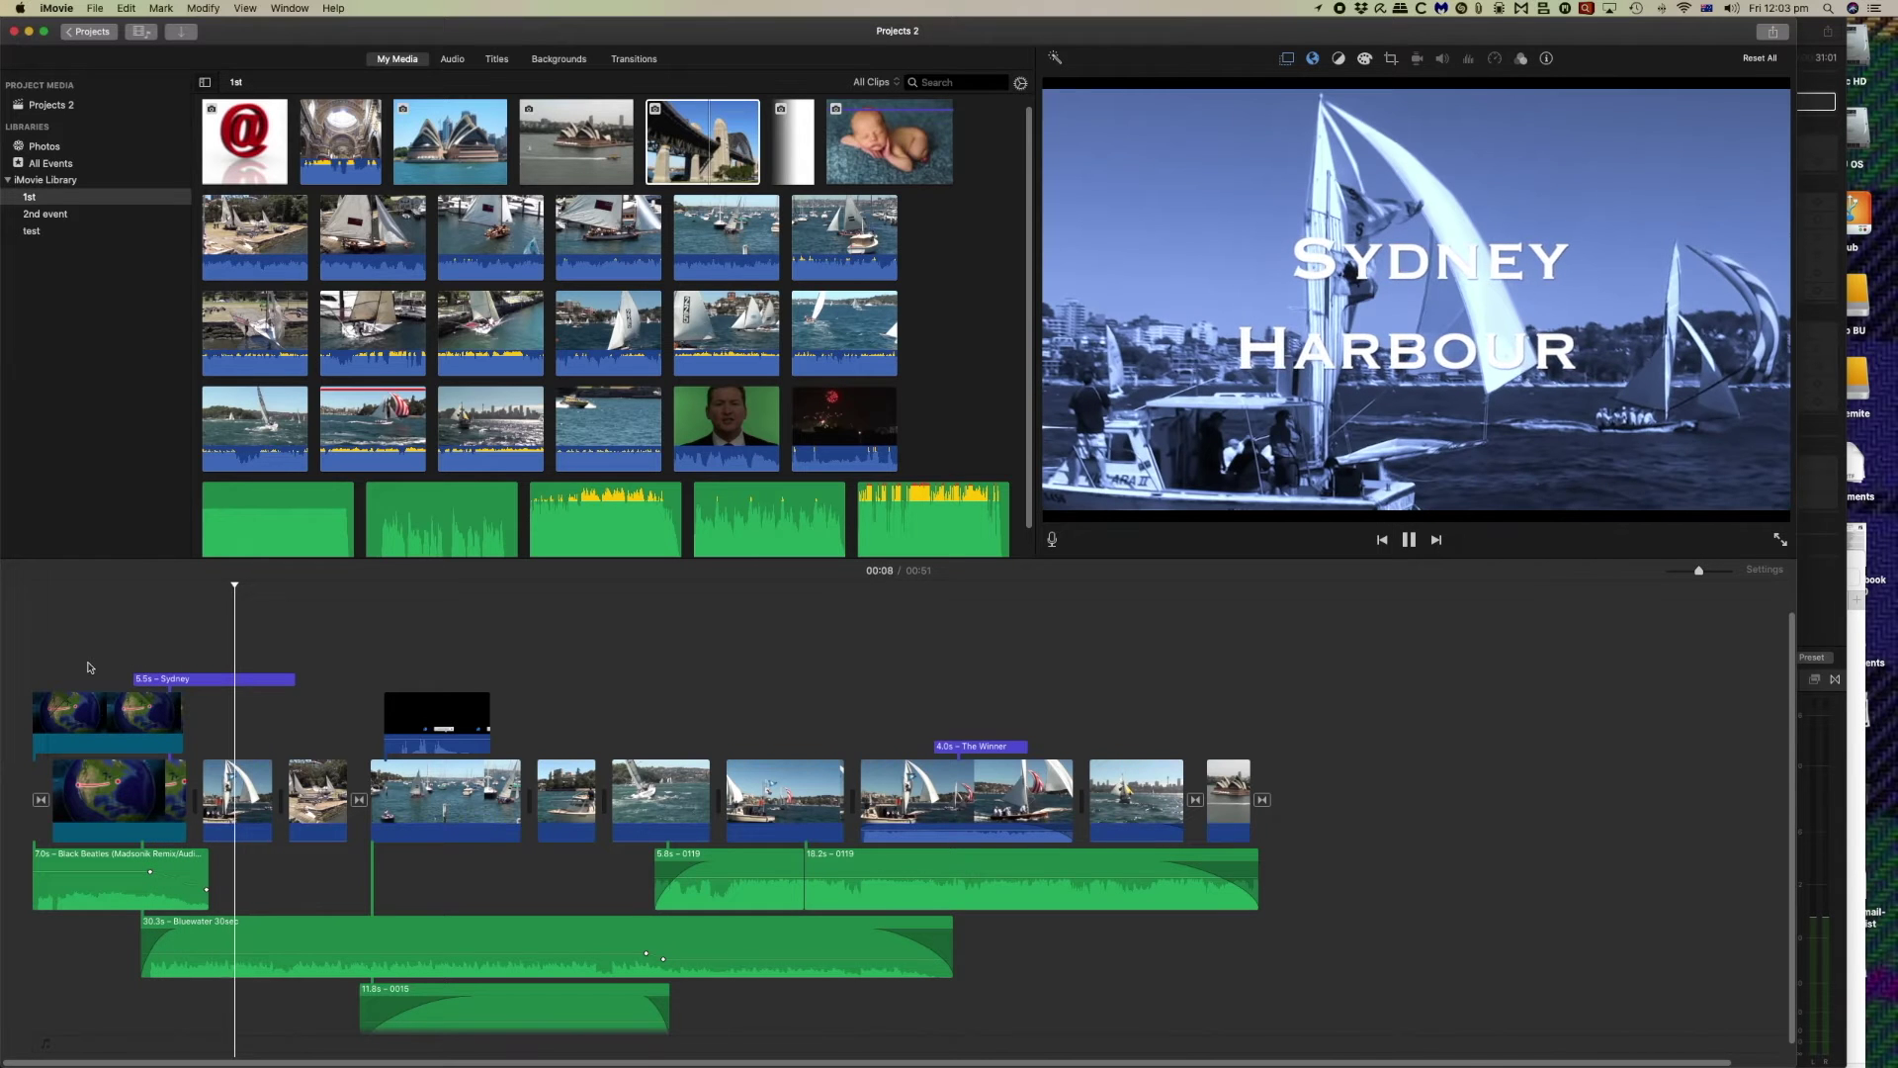
Pause playback at 00:09 and select the Sydney Harbour title clip
{"action": "left_click", "coordinate": [287, 679]}
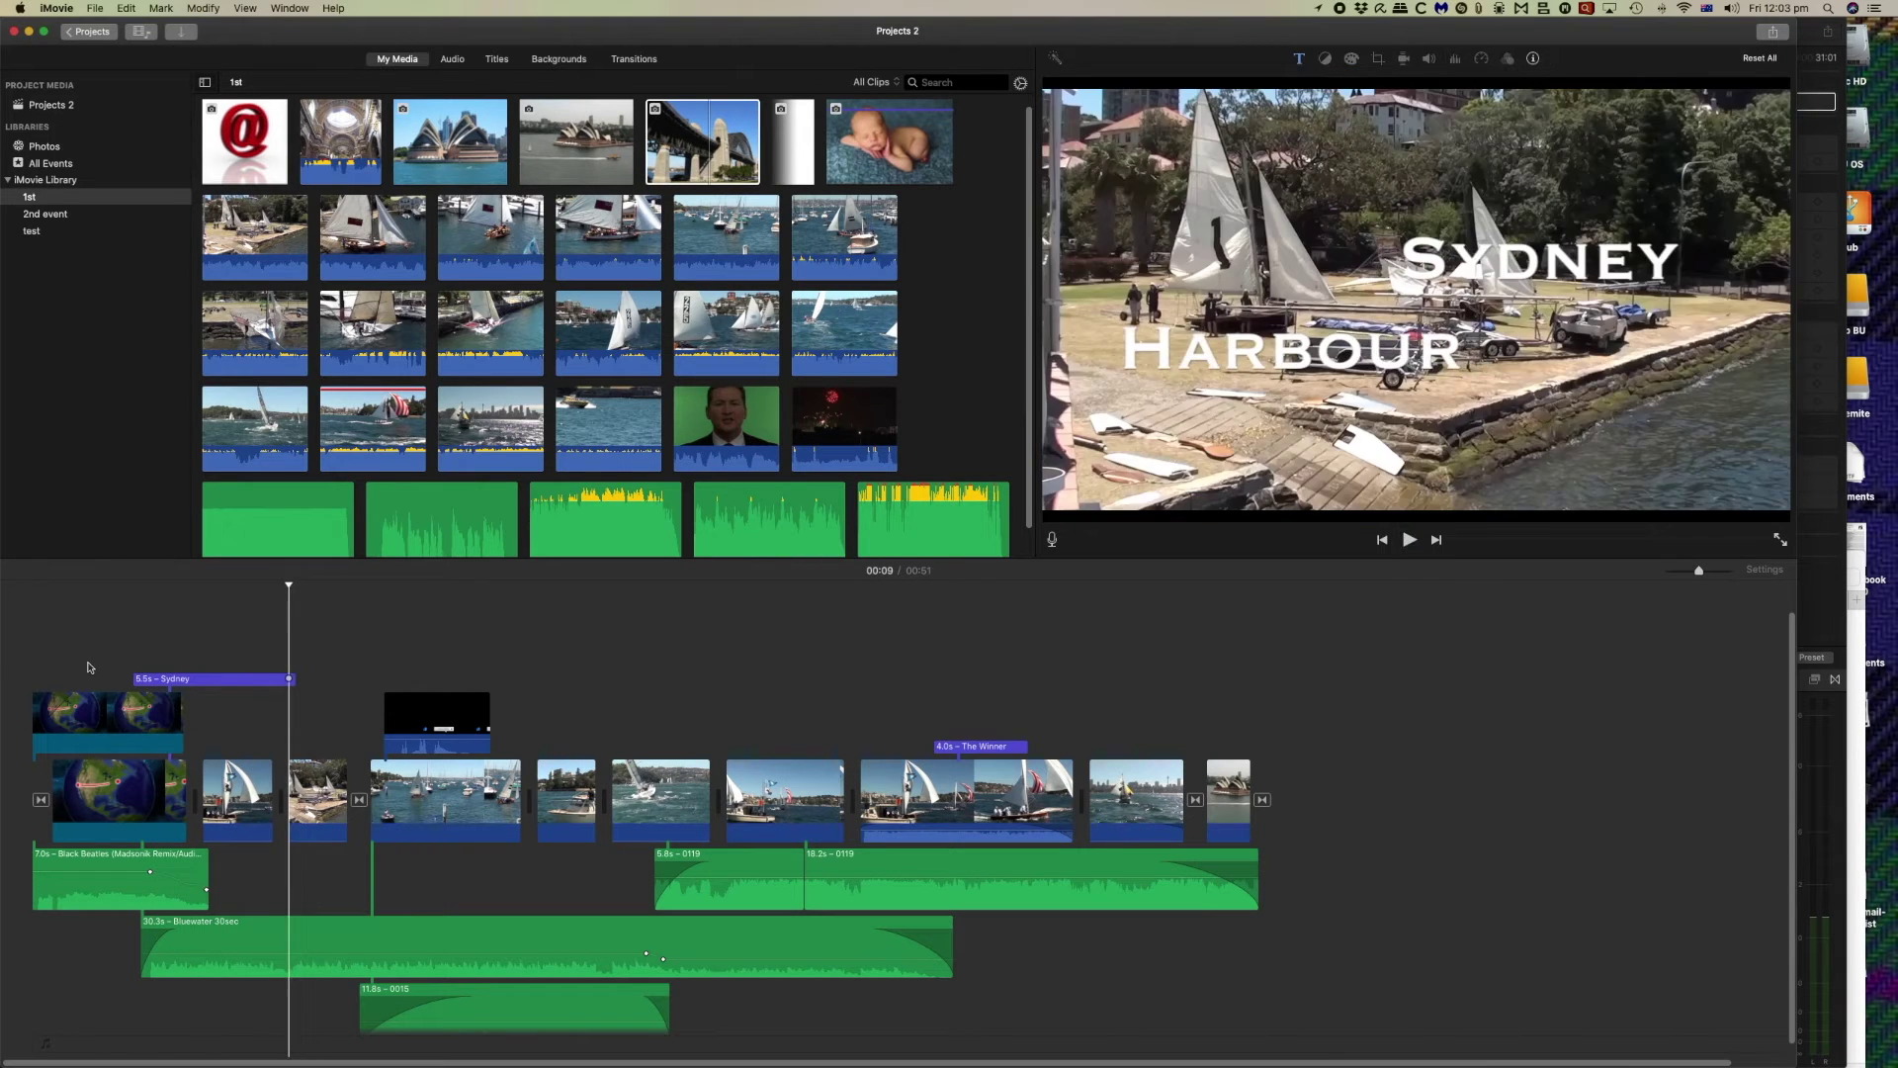
{"action": "left_click", "coordinate": [229, 681]}
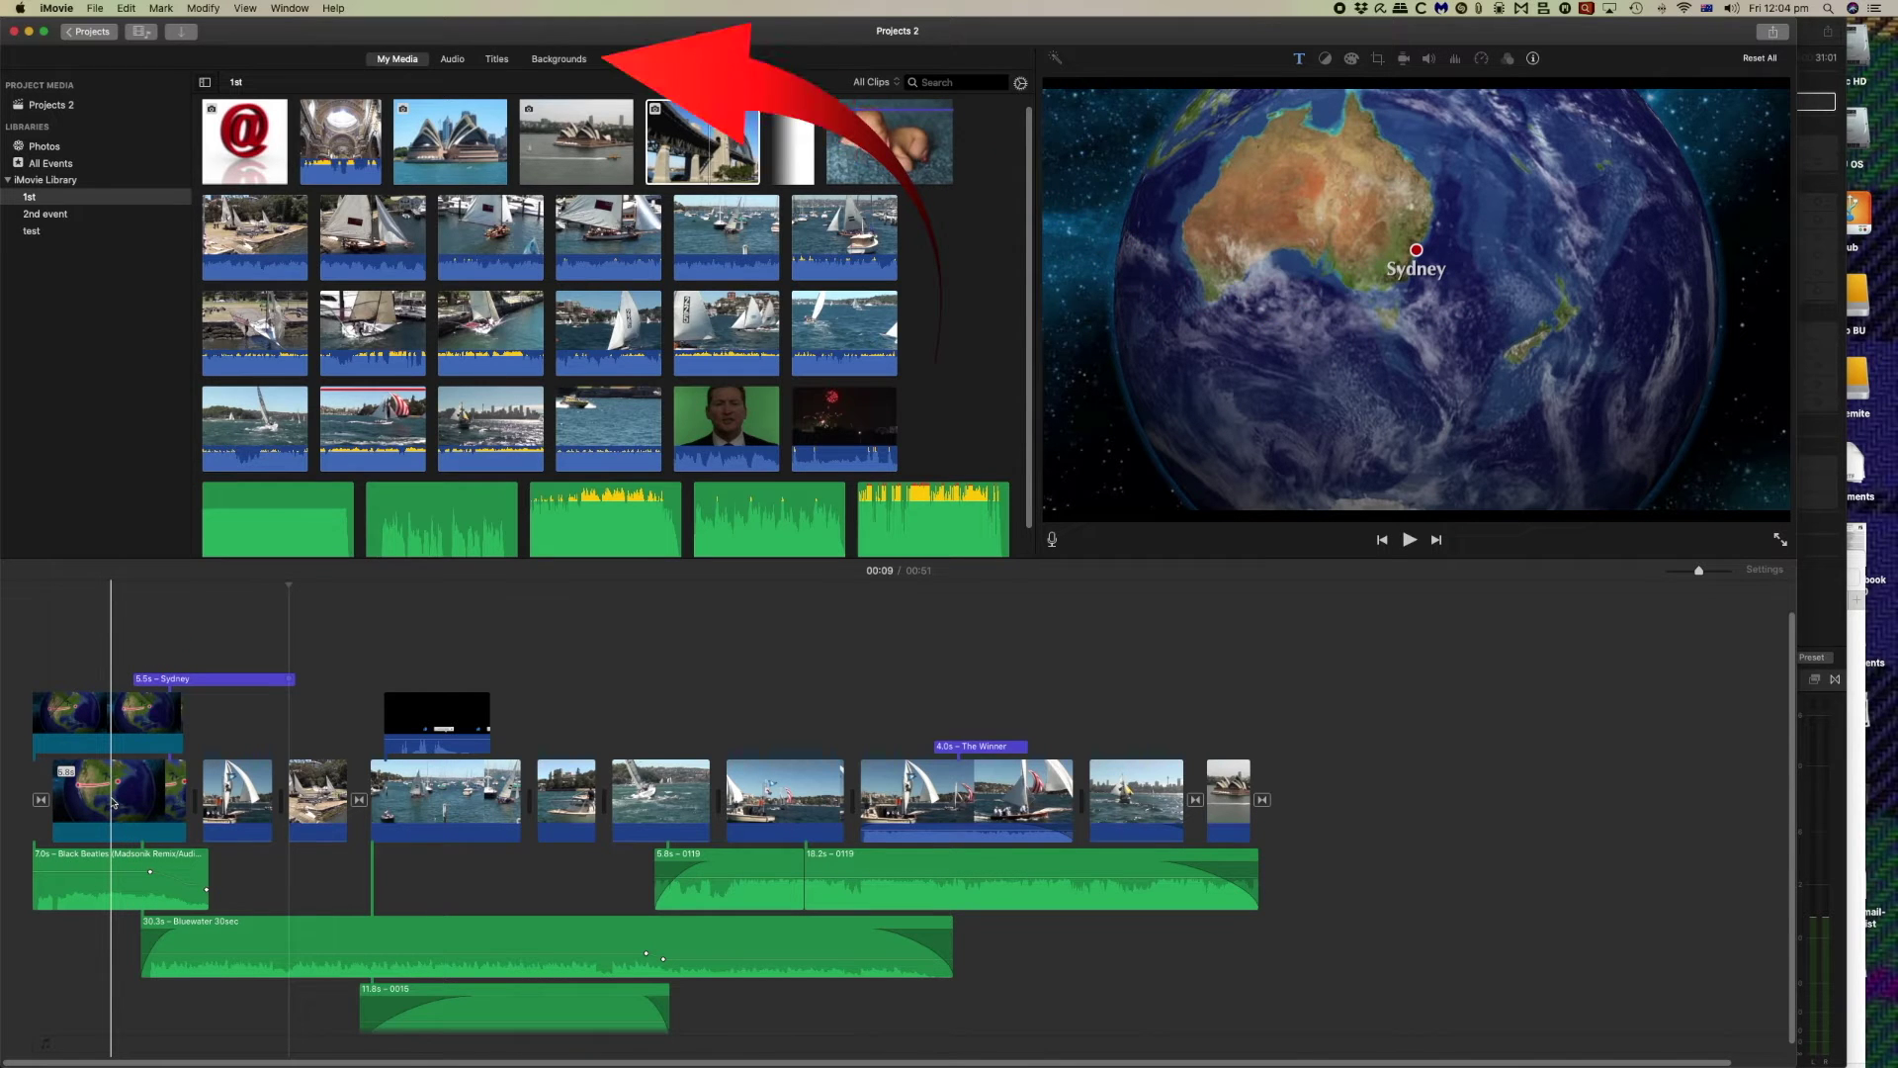
Show the Maps & Backgrounds collection, select the black overlay clip, and set the playhead to 00:16
{"action": "left_click", "coordinate": [560, 59]}
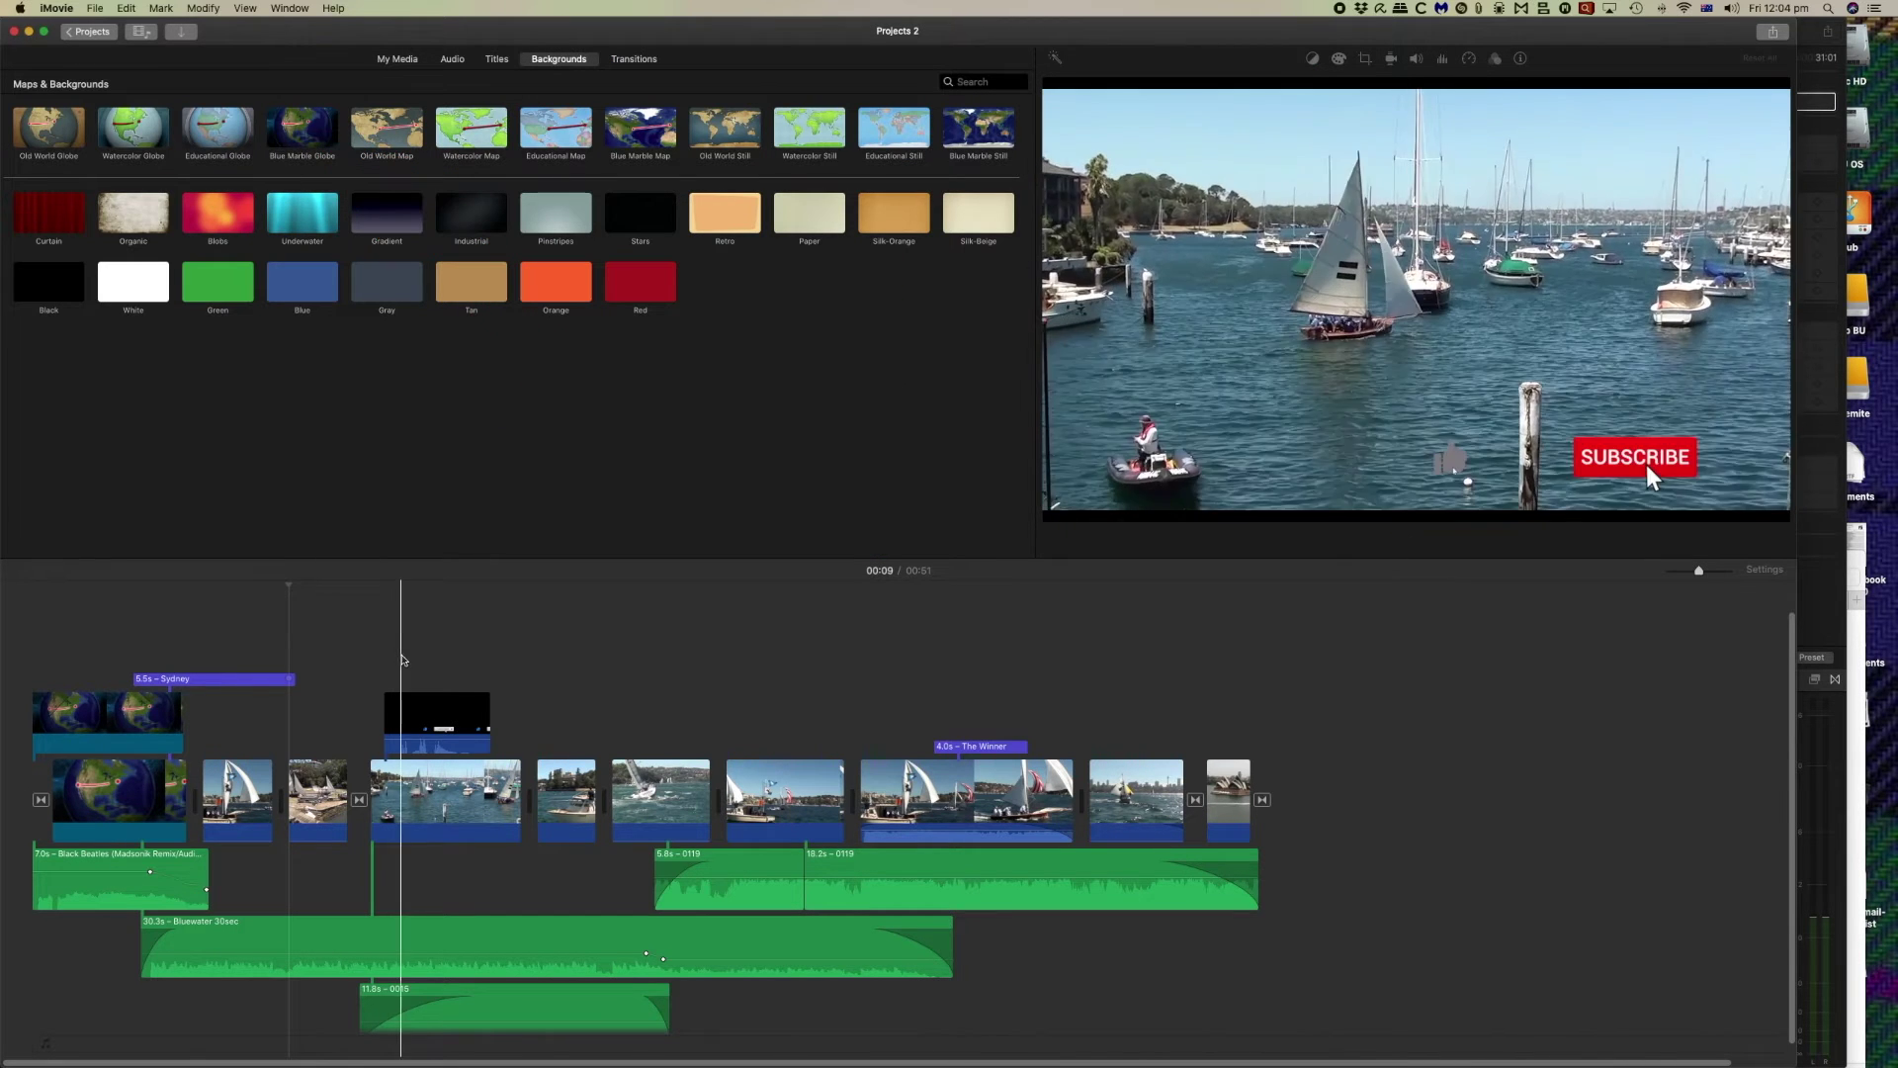
{"action": "left_click", "coordinate": [390, 715]}
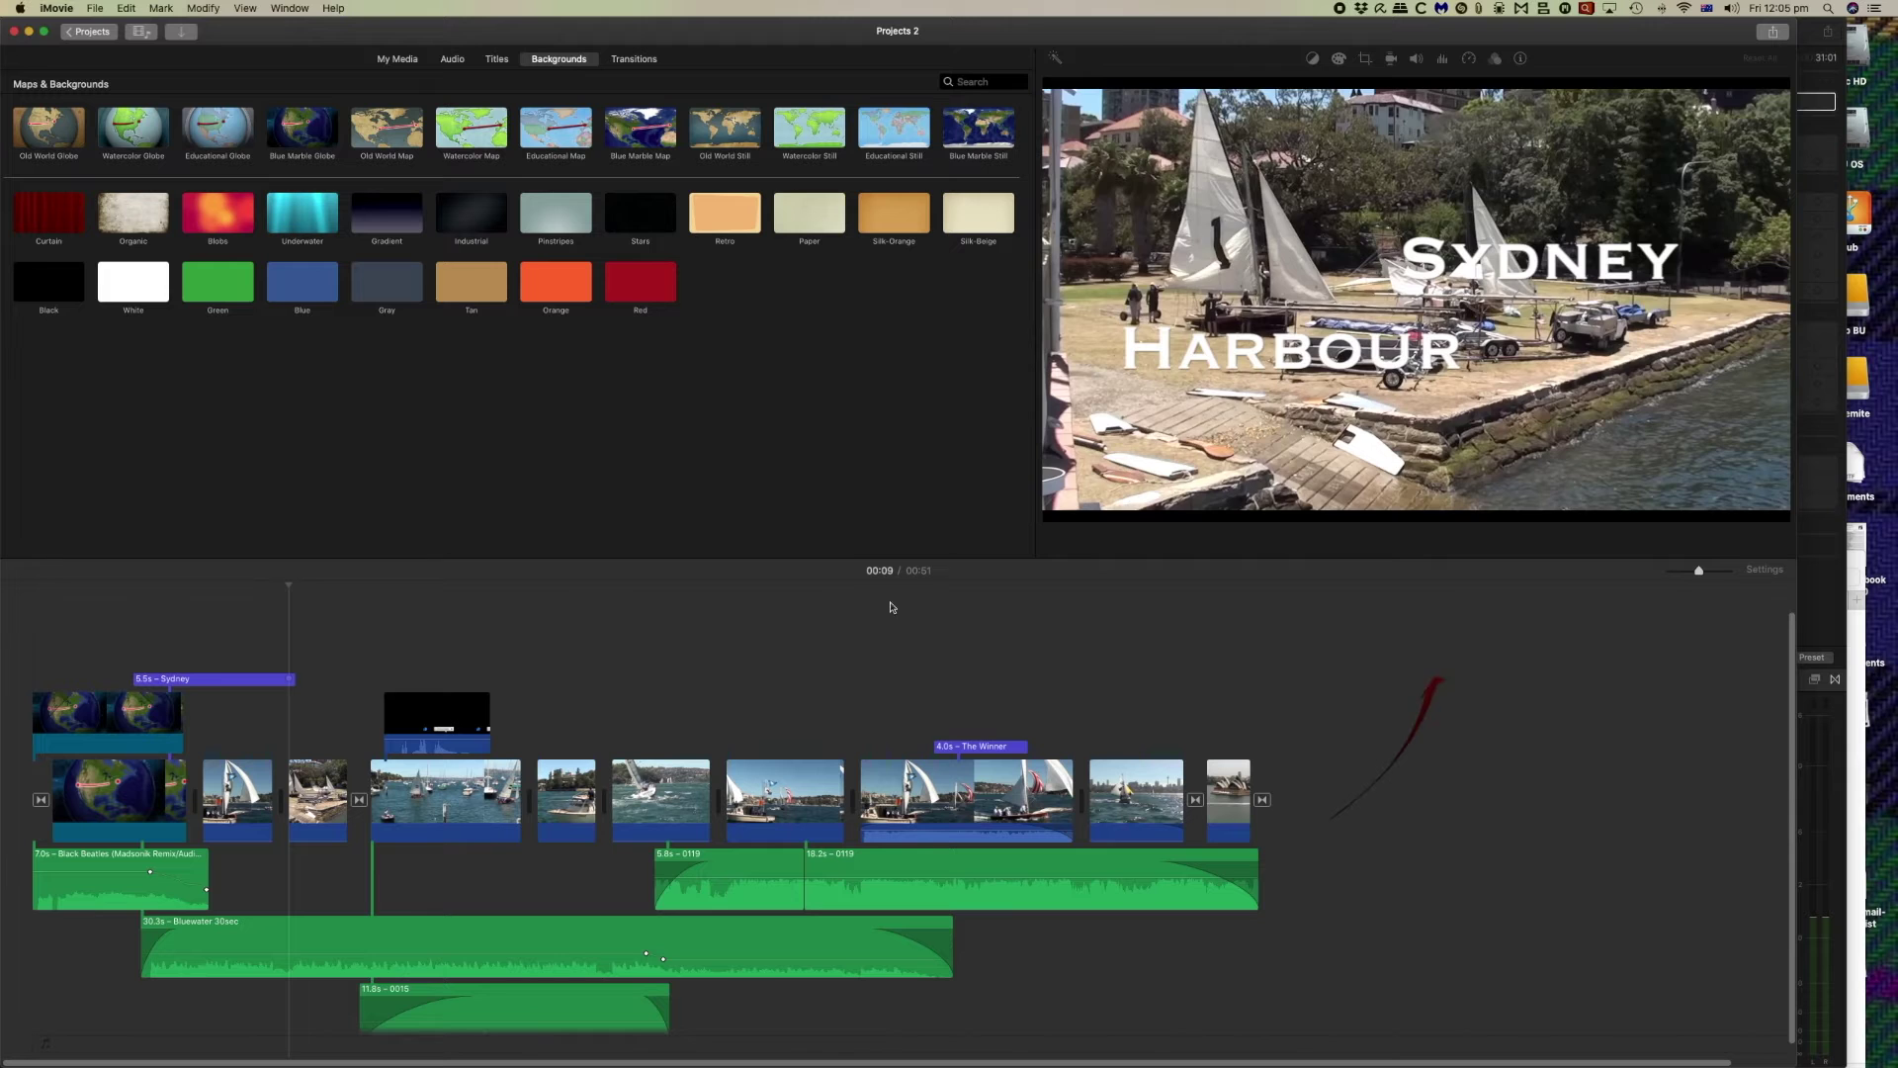
{"action": "left_click", "coordinate": [443, 608]}
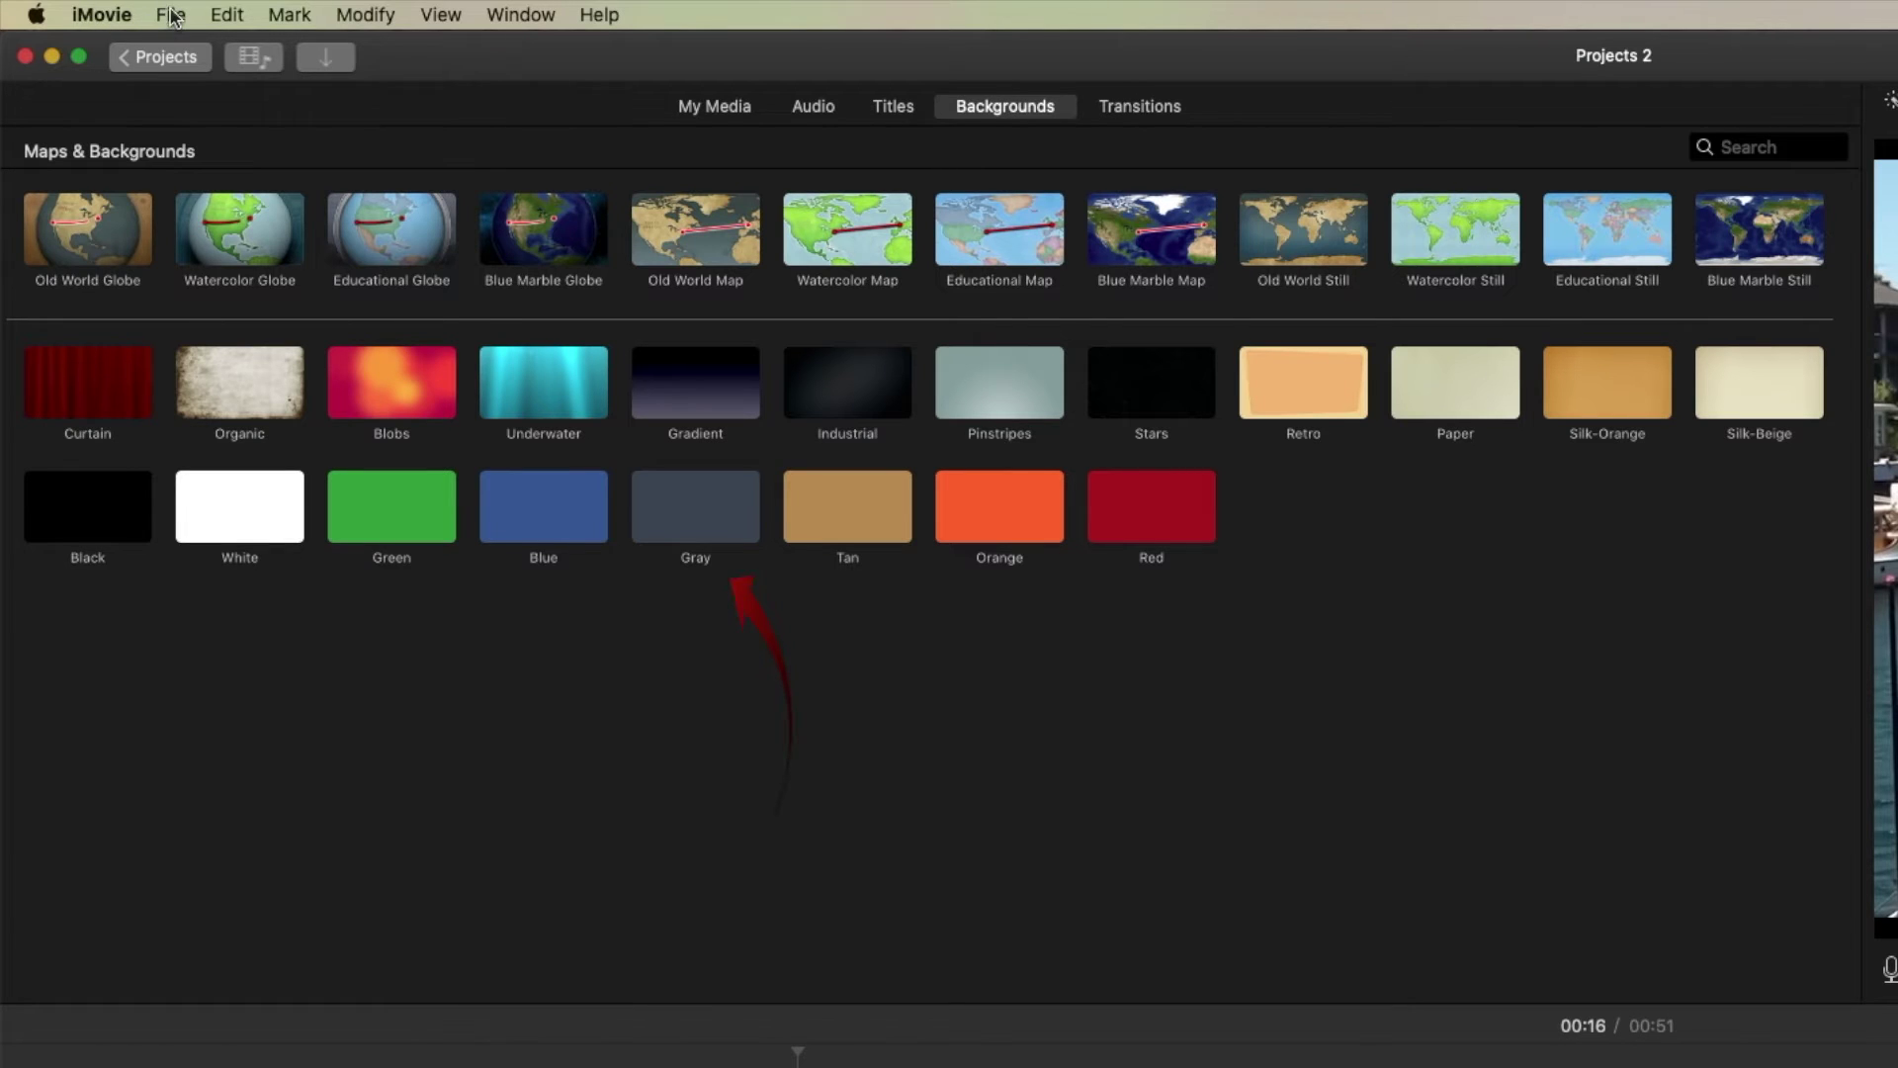
Send the movie to Final Cut Pro from the File menu
{"action": "left_click", "coordinate": [170, 15]}
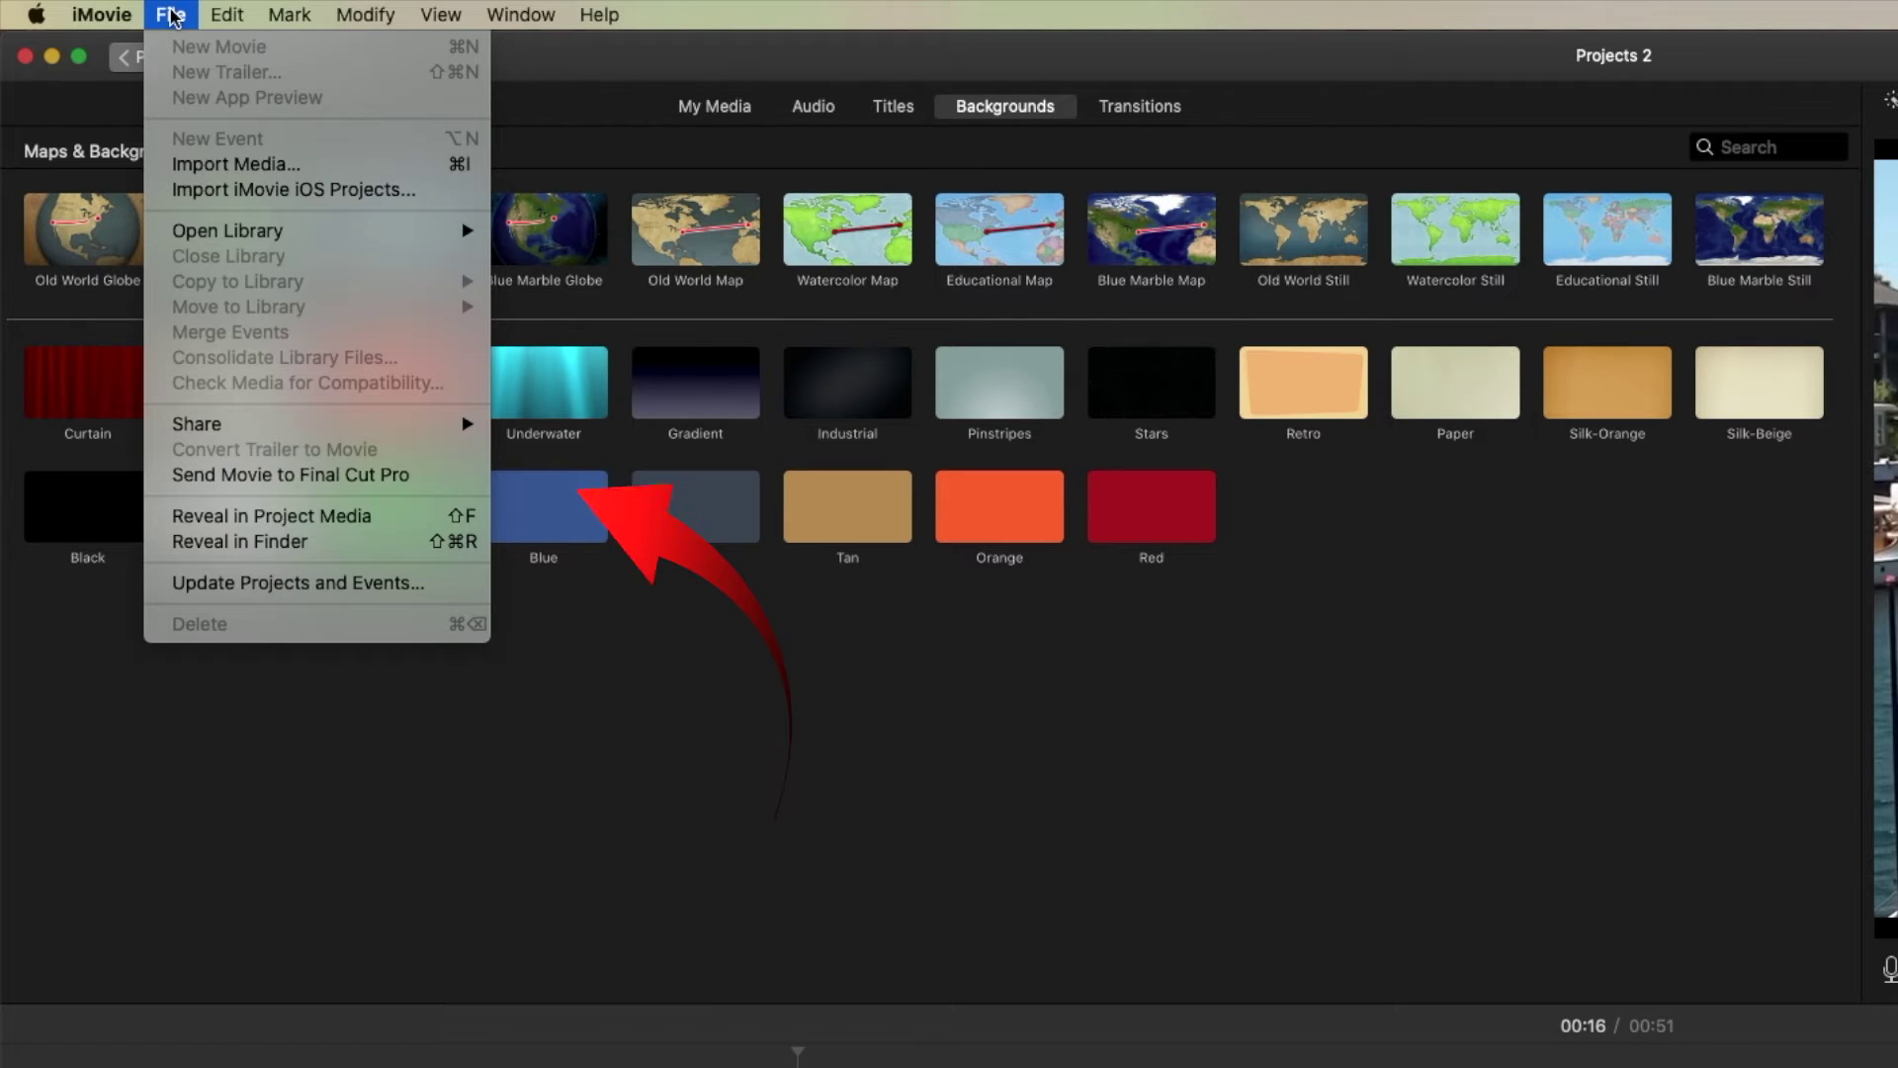
{"action": "left_click", "coordinate": [269, 479]}
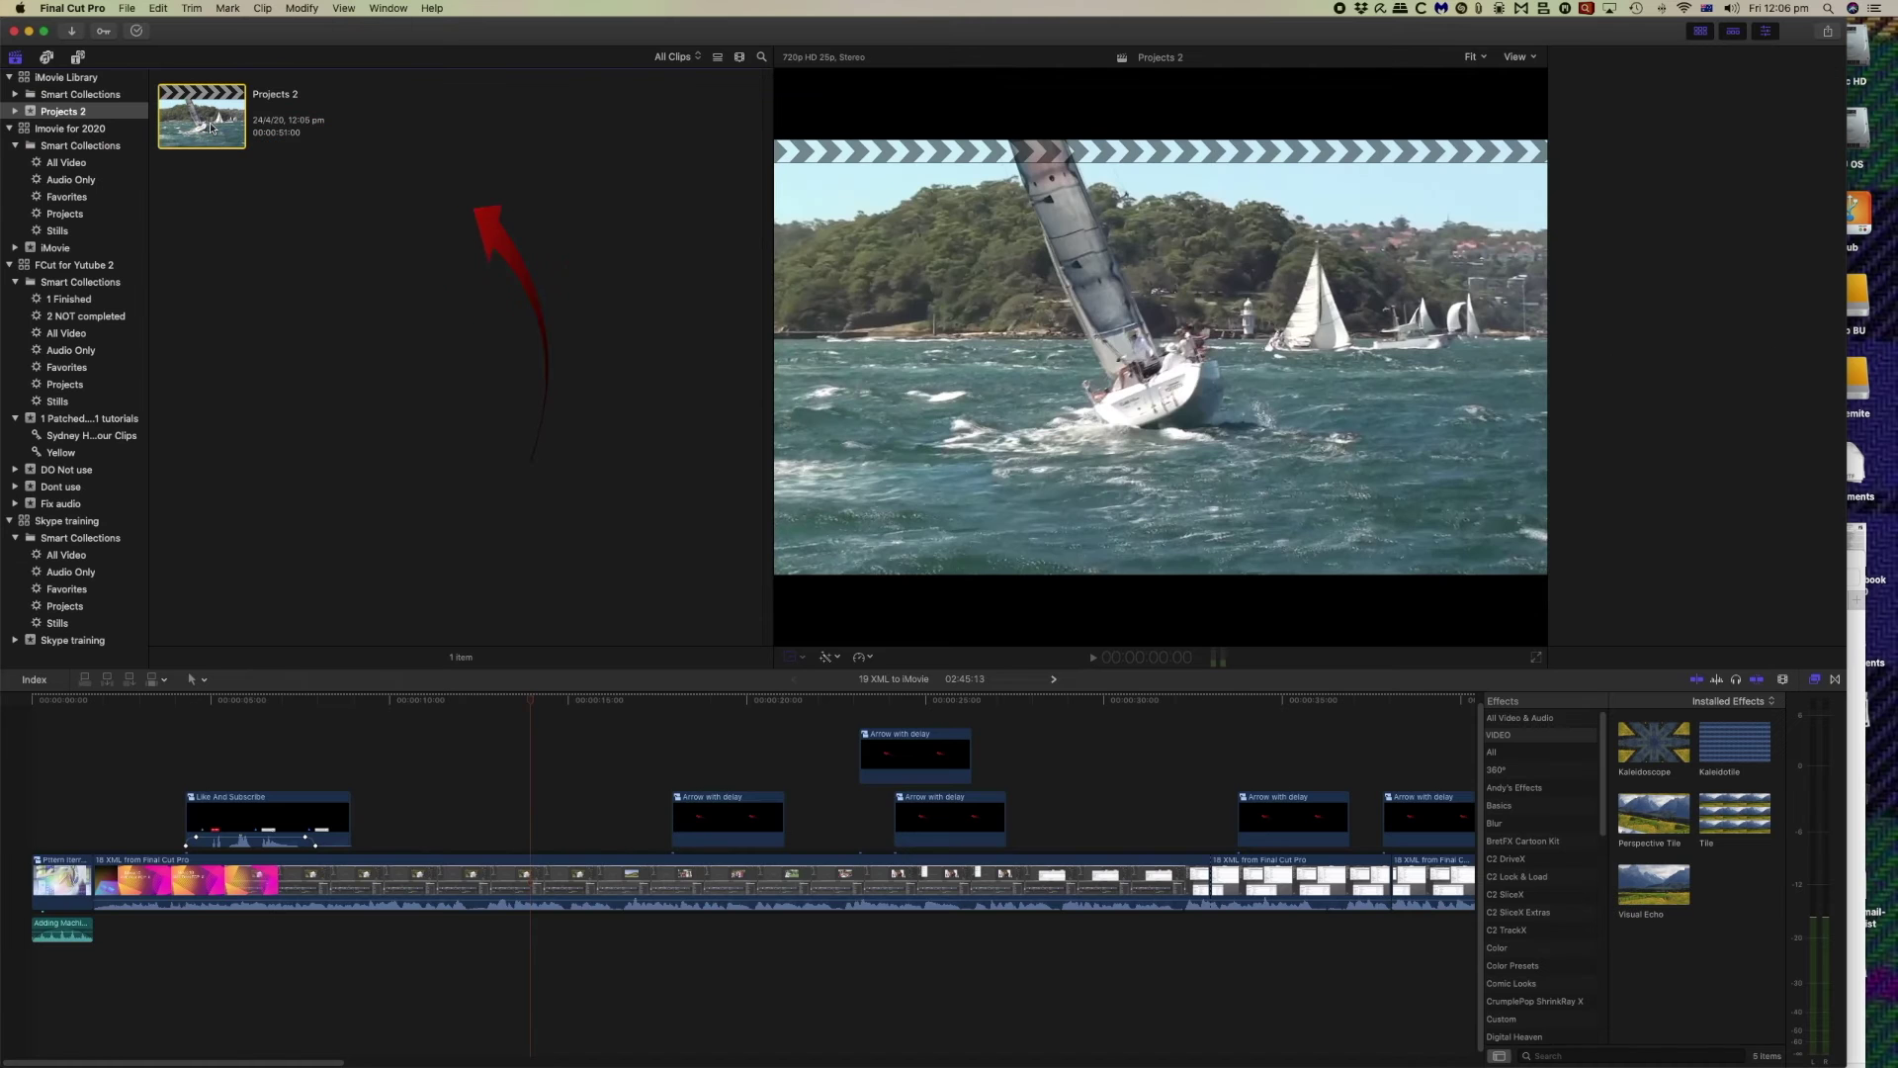
Open Projects 2 with transform controls on and play the Blue Marble Globe opening
{"action": "double_click", "coordinate": [391, 234]}
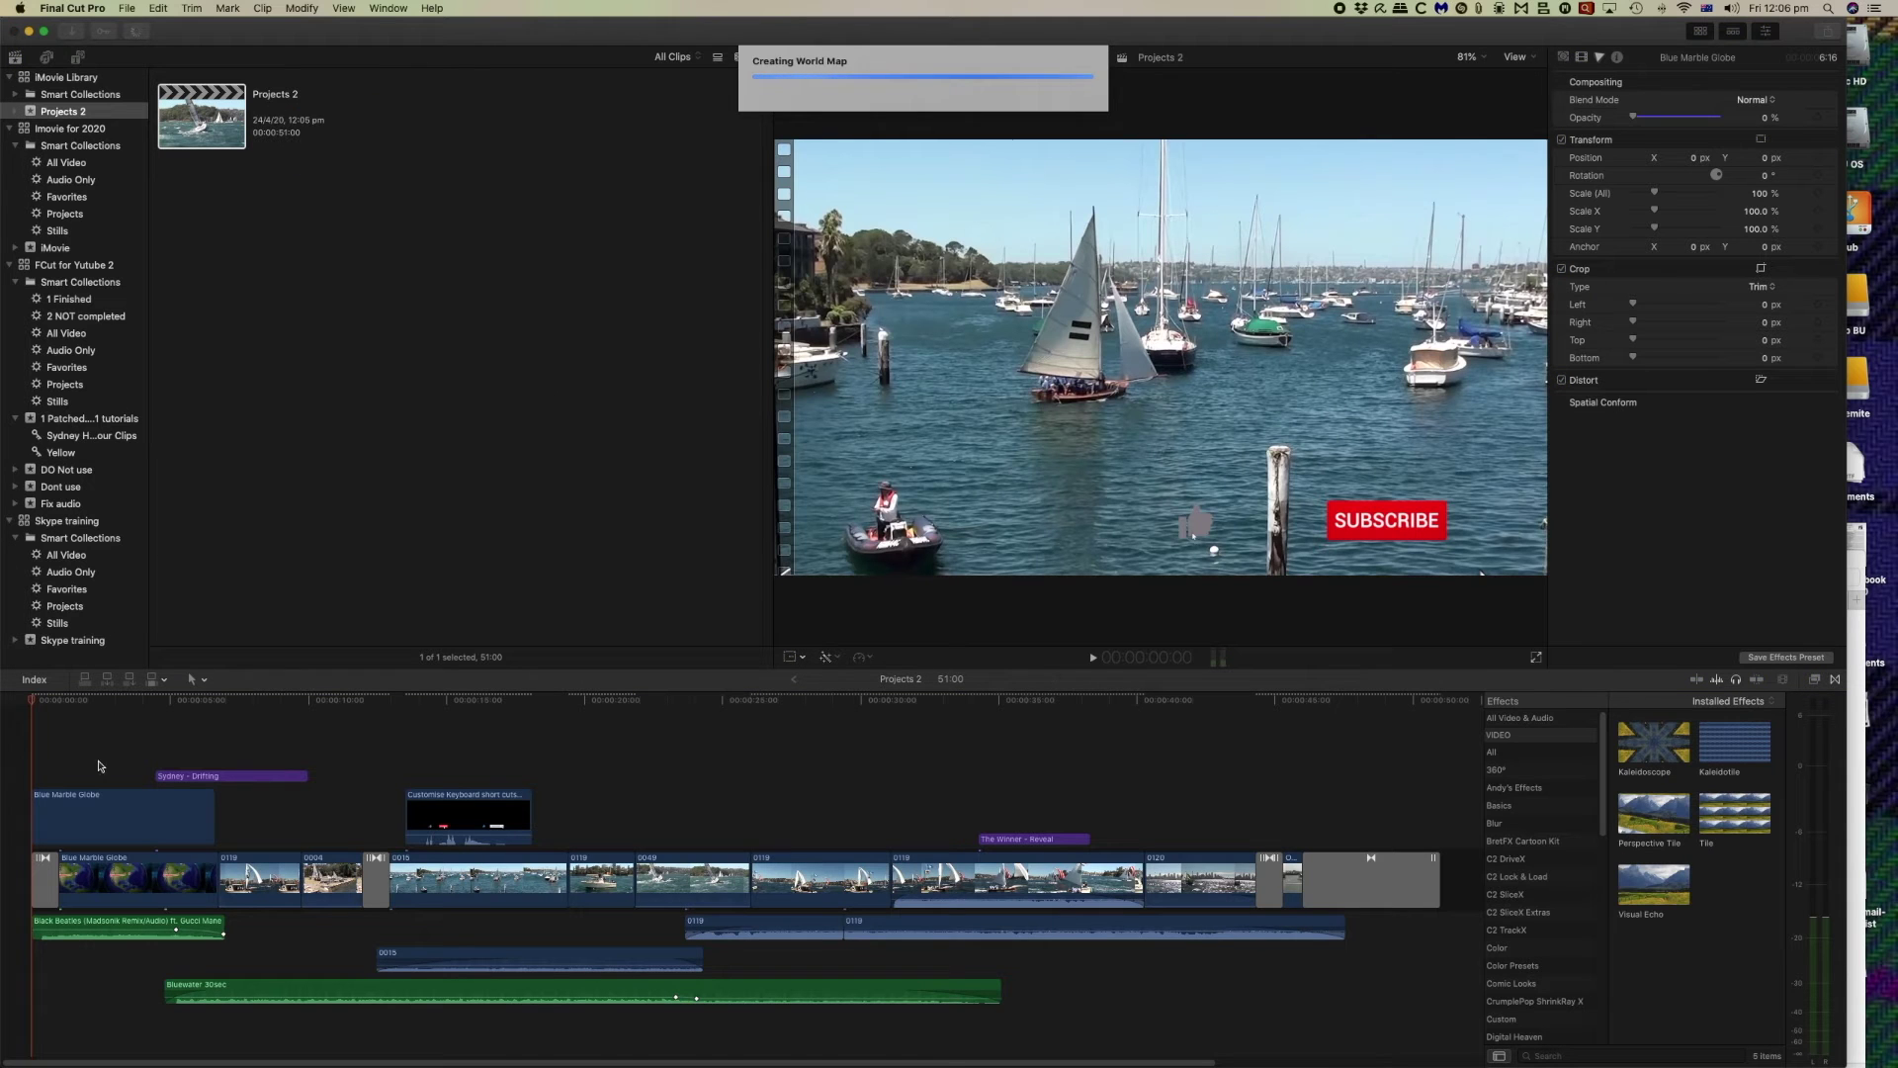
{"action": "key", "text": "shift+t"}
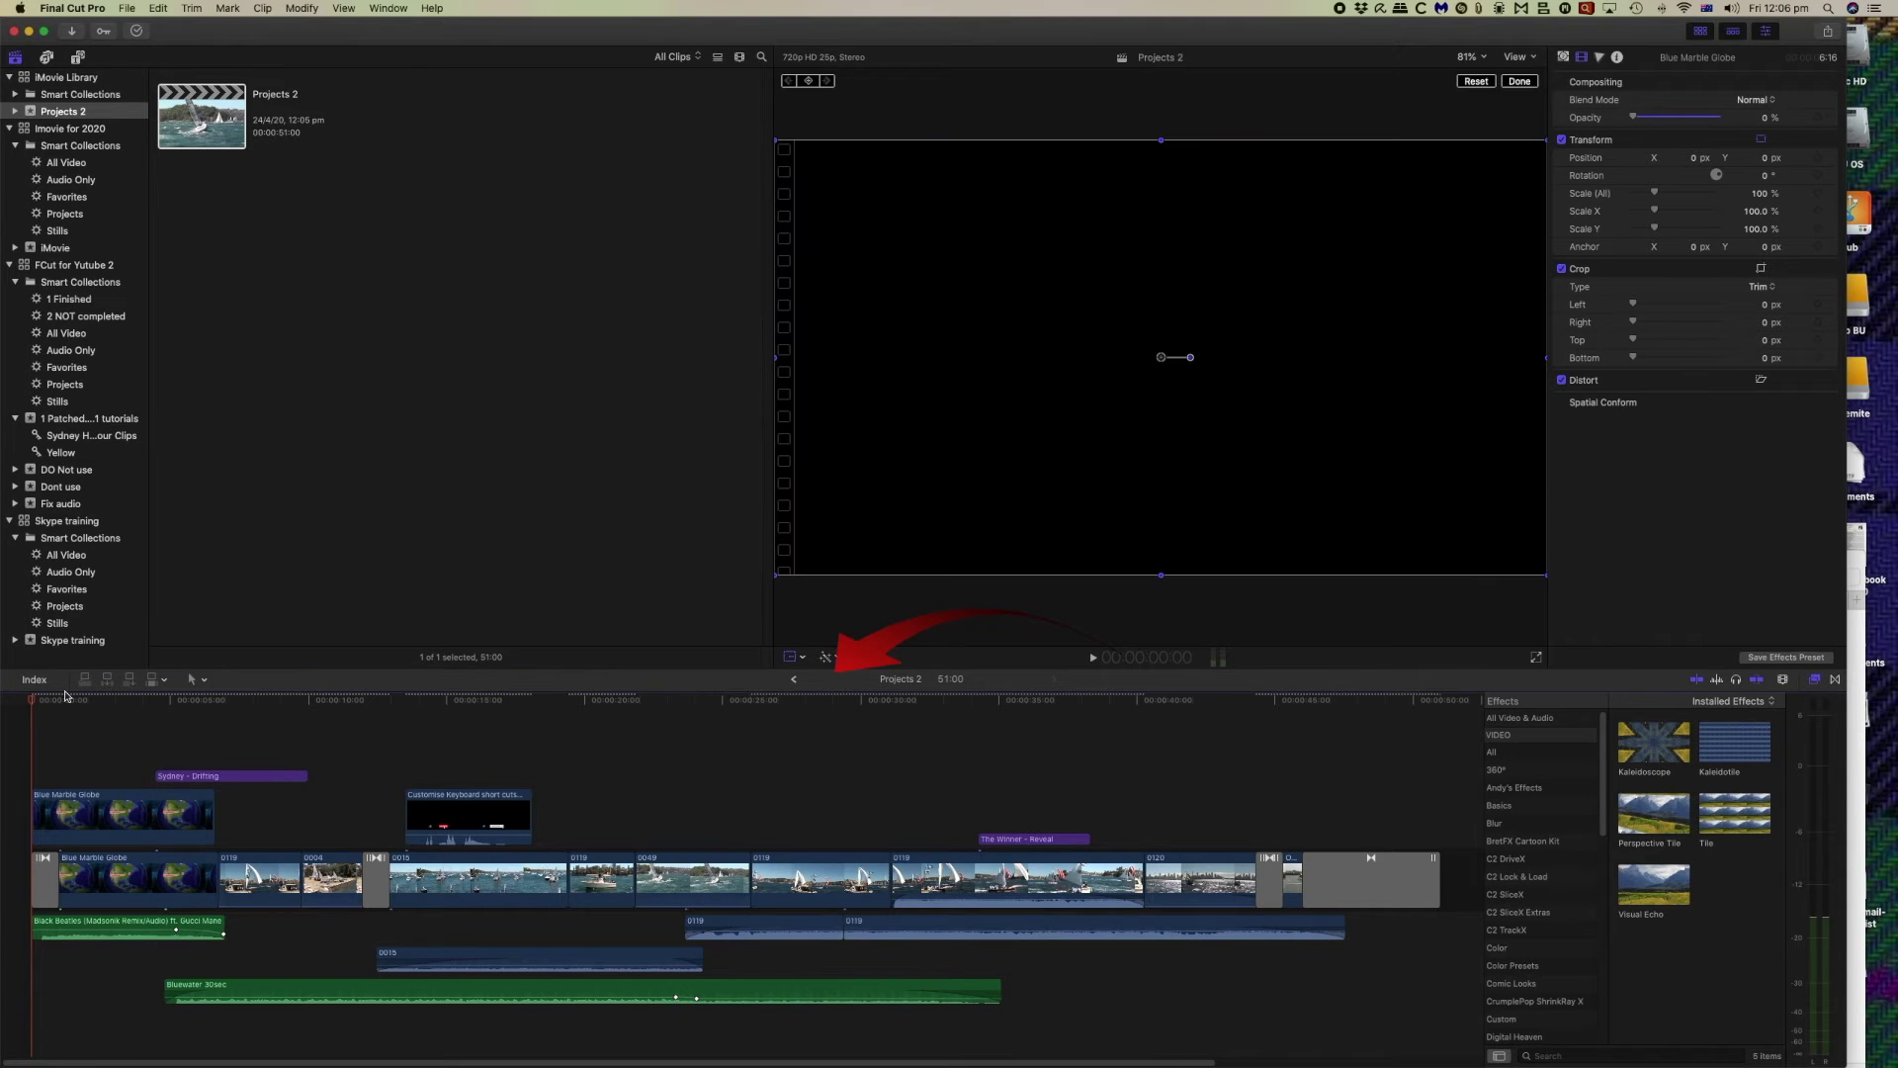
{"action": "left_click", "coordinate": [122, 829]}
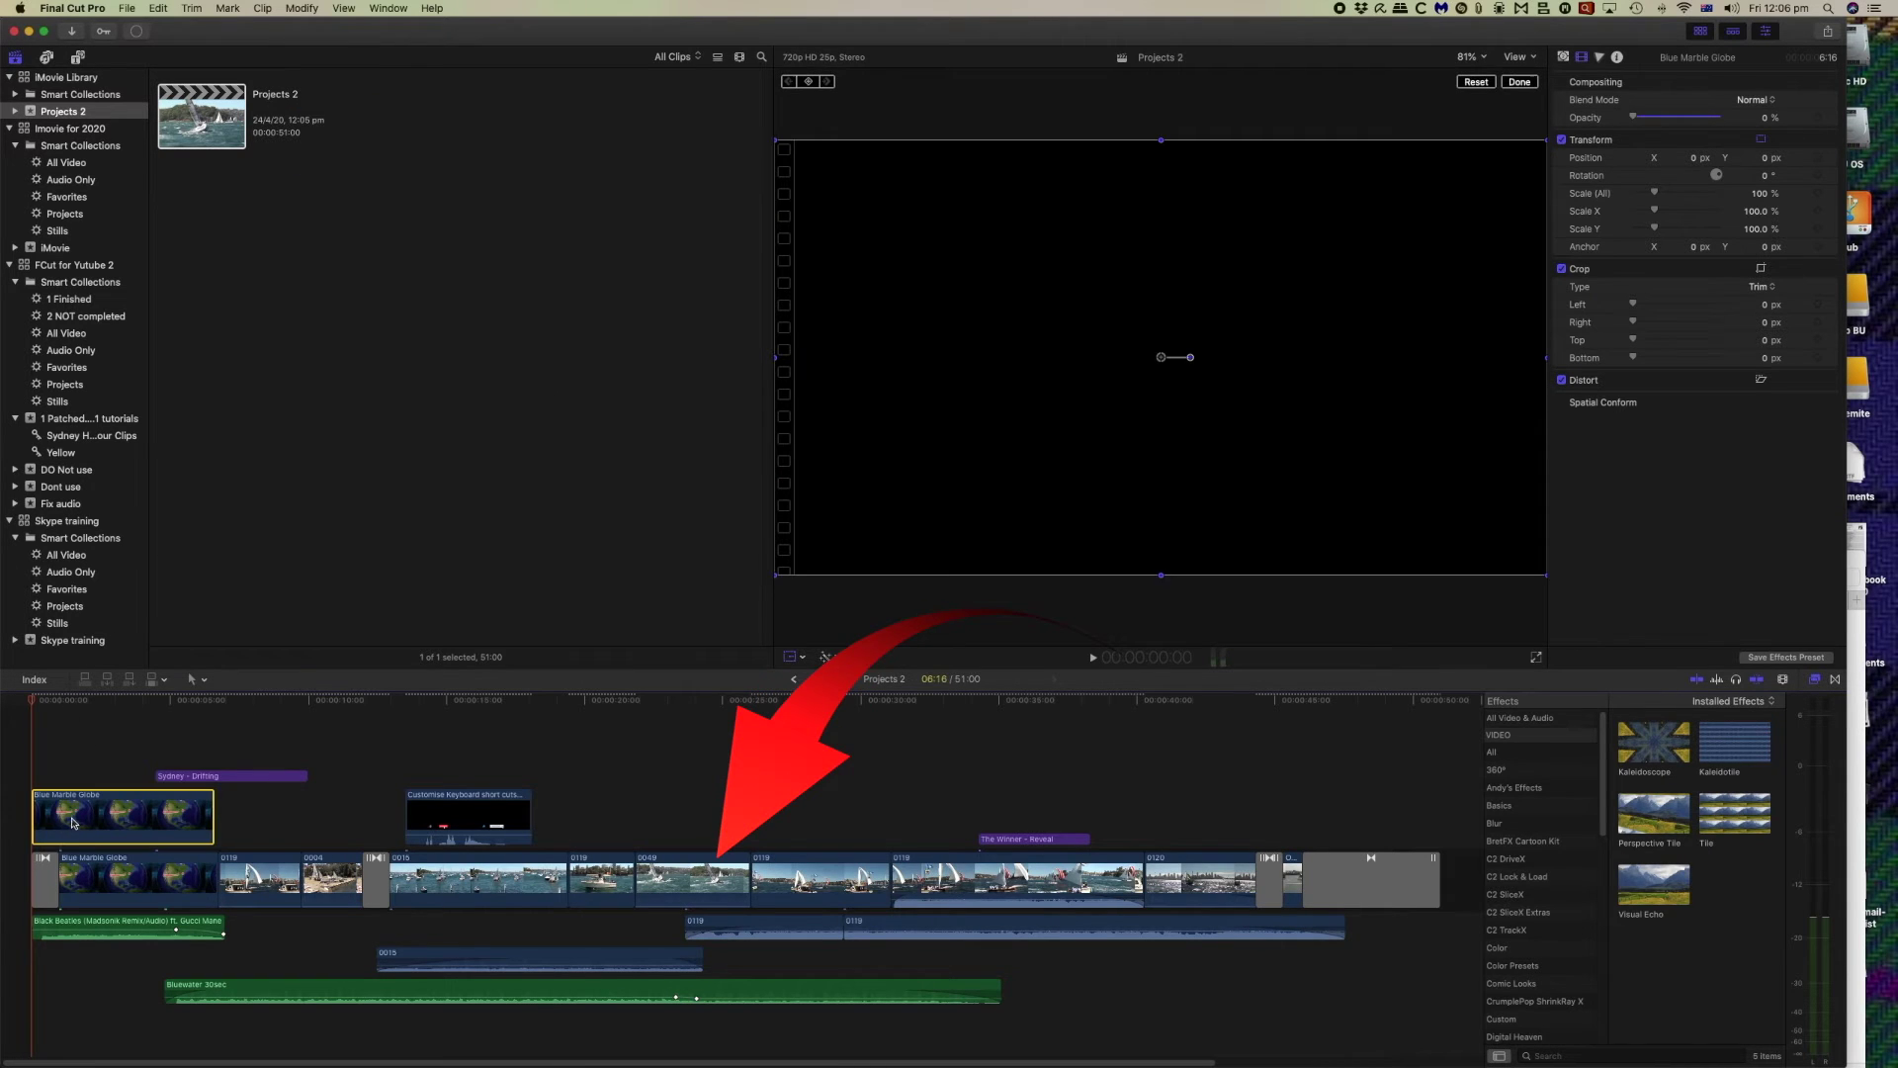
{"action": "left_click", "coordinate": [93, 703]}
{"action": "key", "text": "space"}
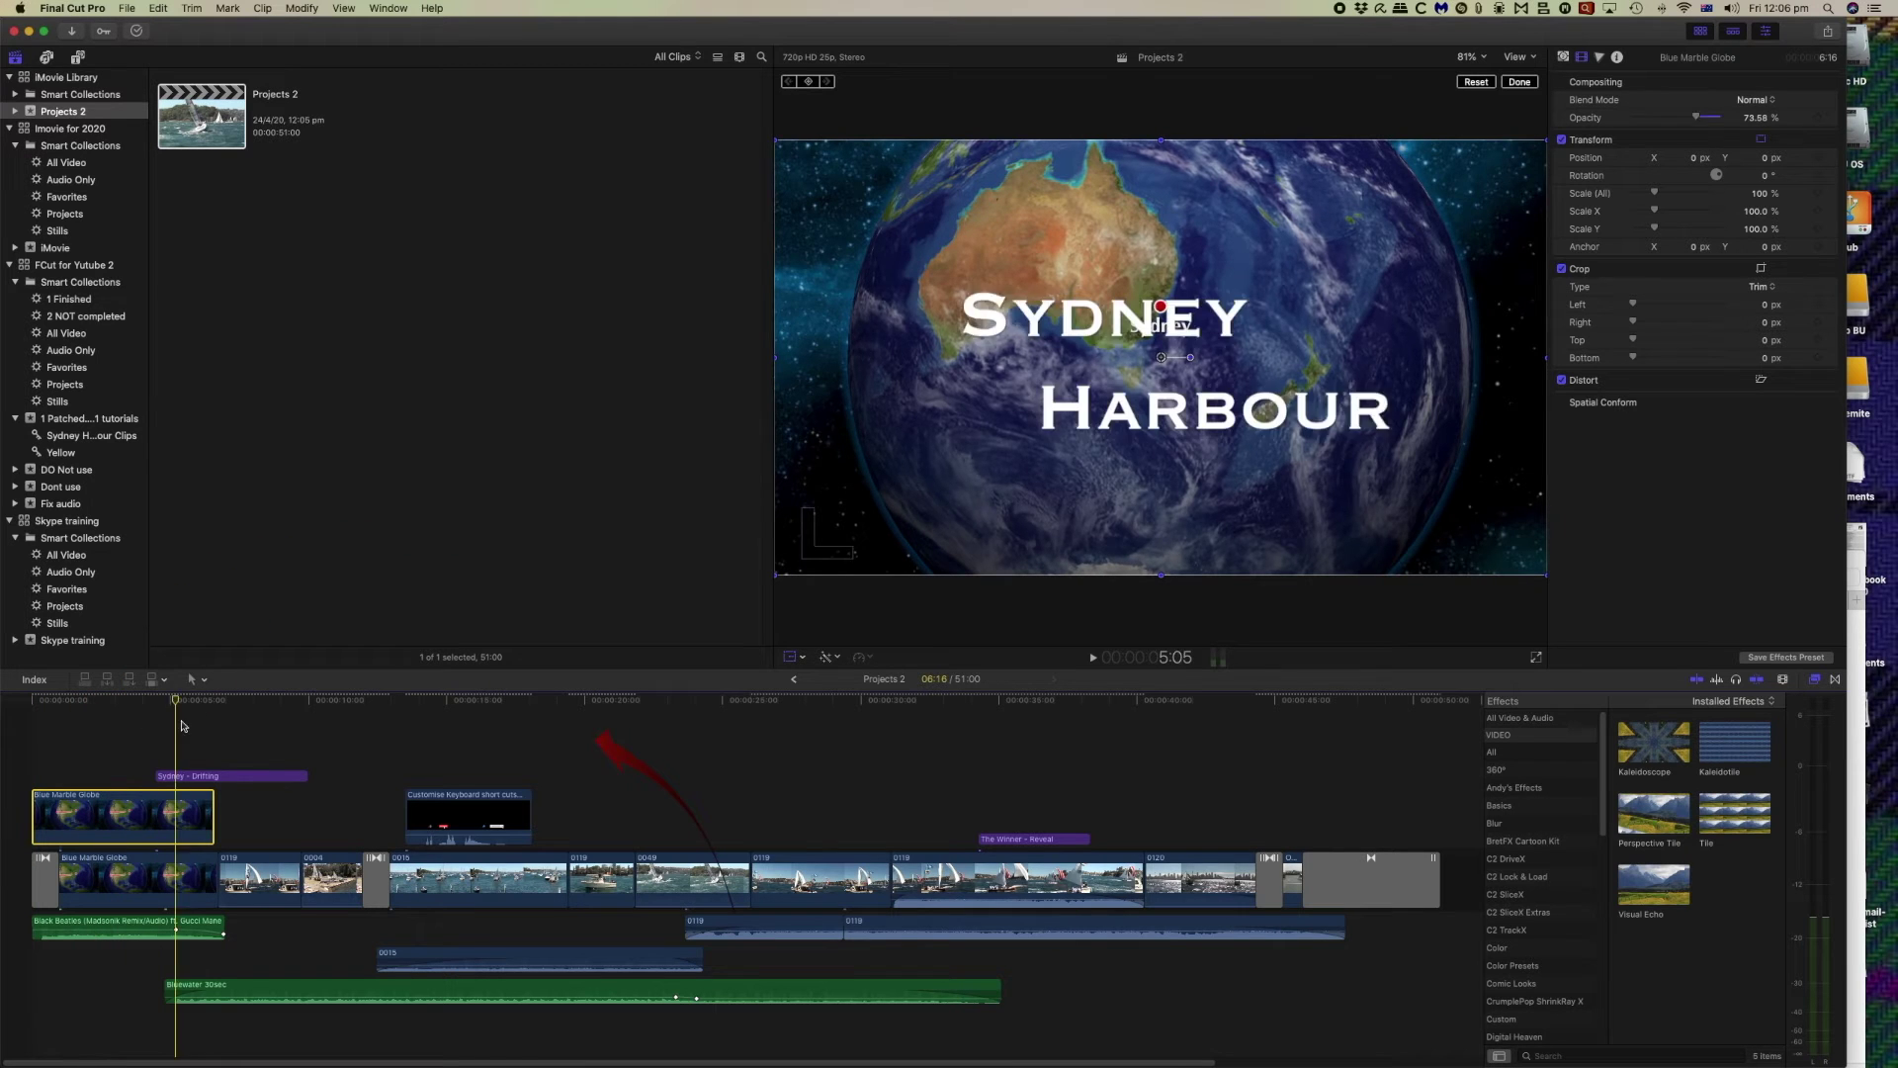
Select the Sydney - Drifting title and Bluewater 30sec music clip, then play from there
{"action": "left_click", "coordinate": [237, 777]}
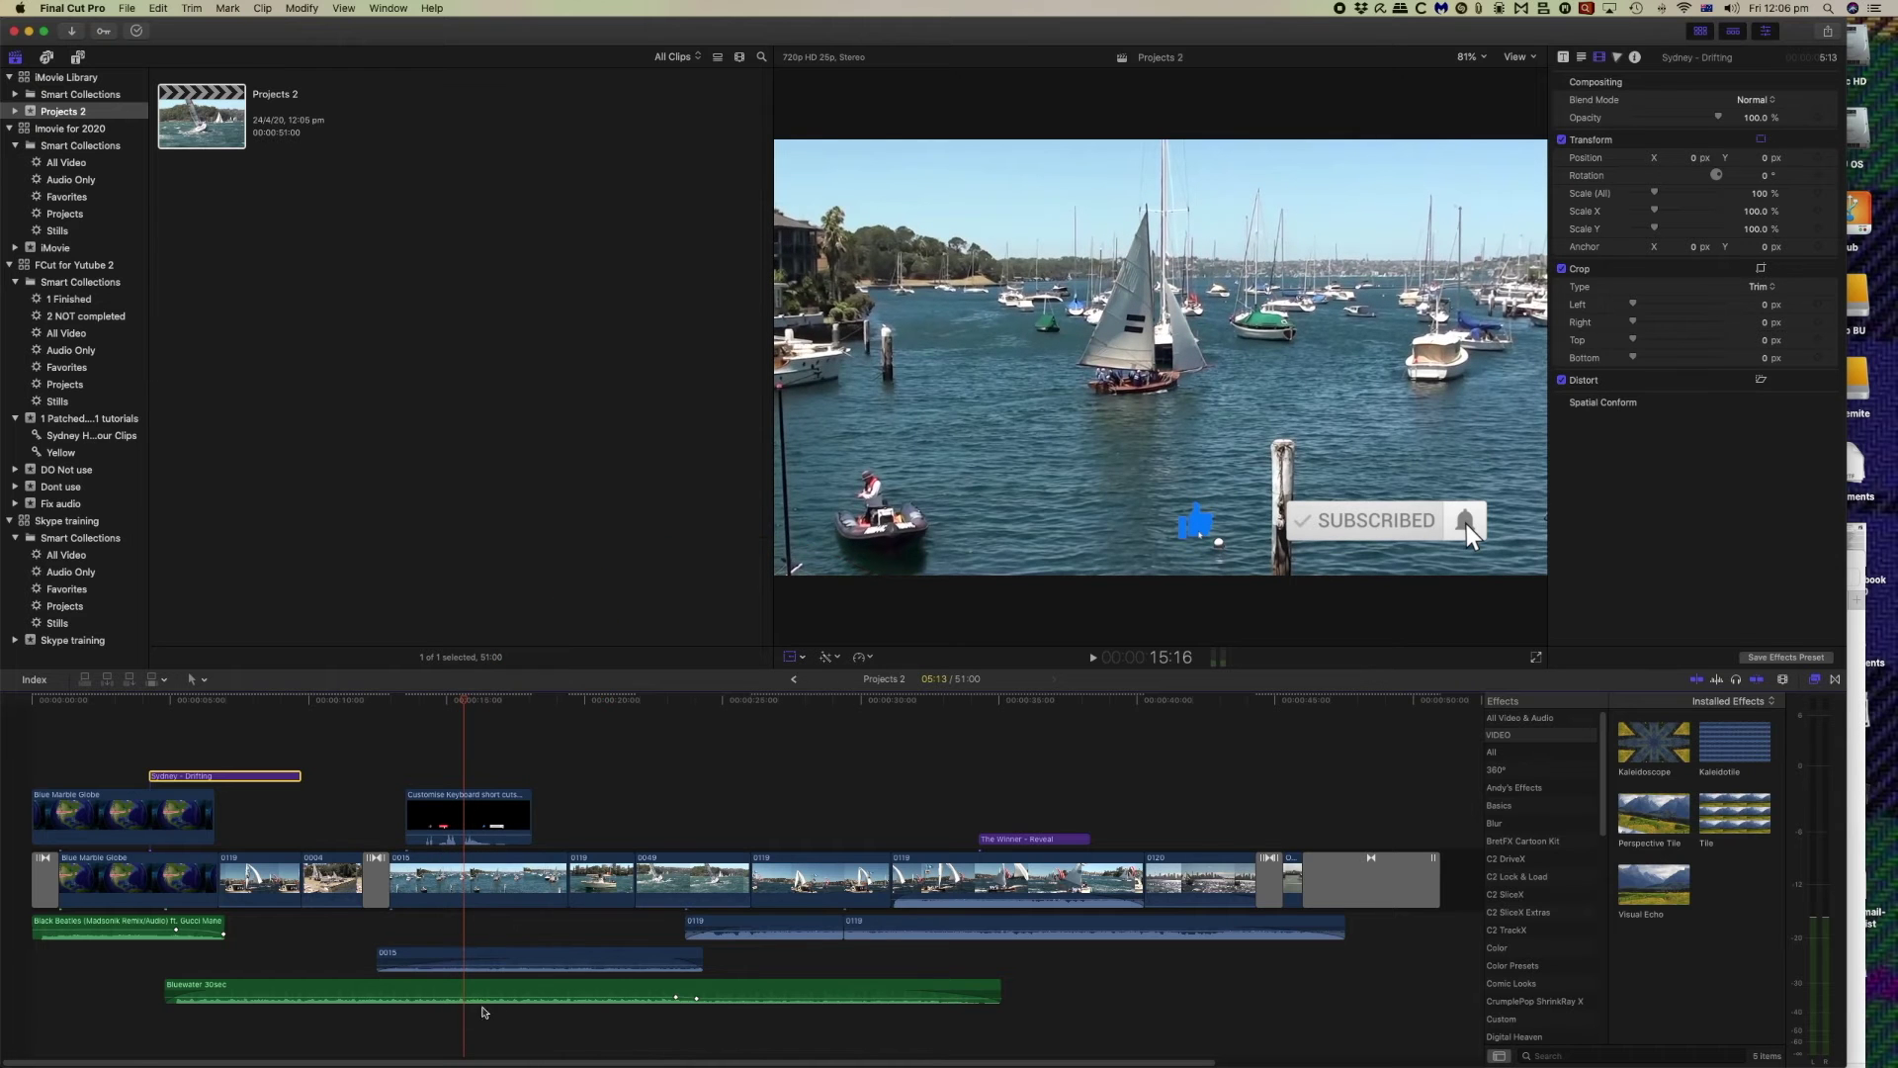
{"action": "left_click", "coordinate": [341, 991]}
{"action": "key", "text": "space"}
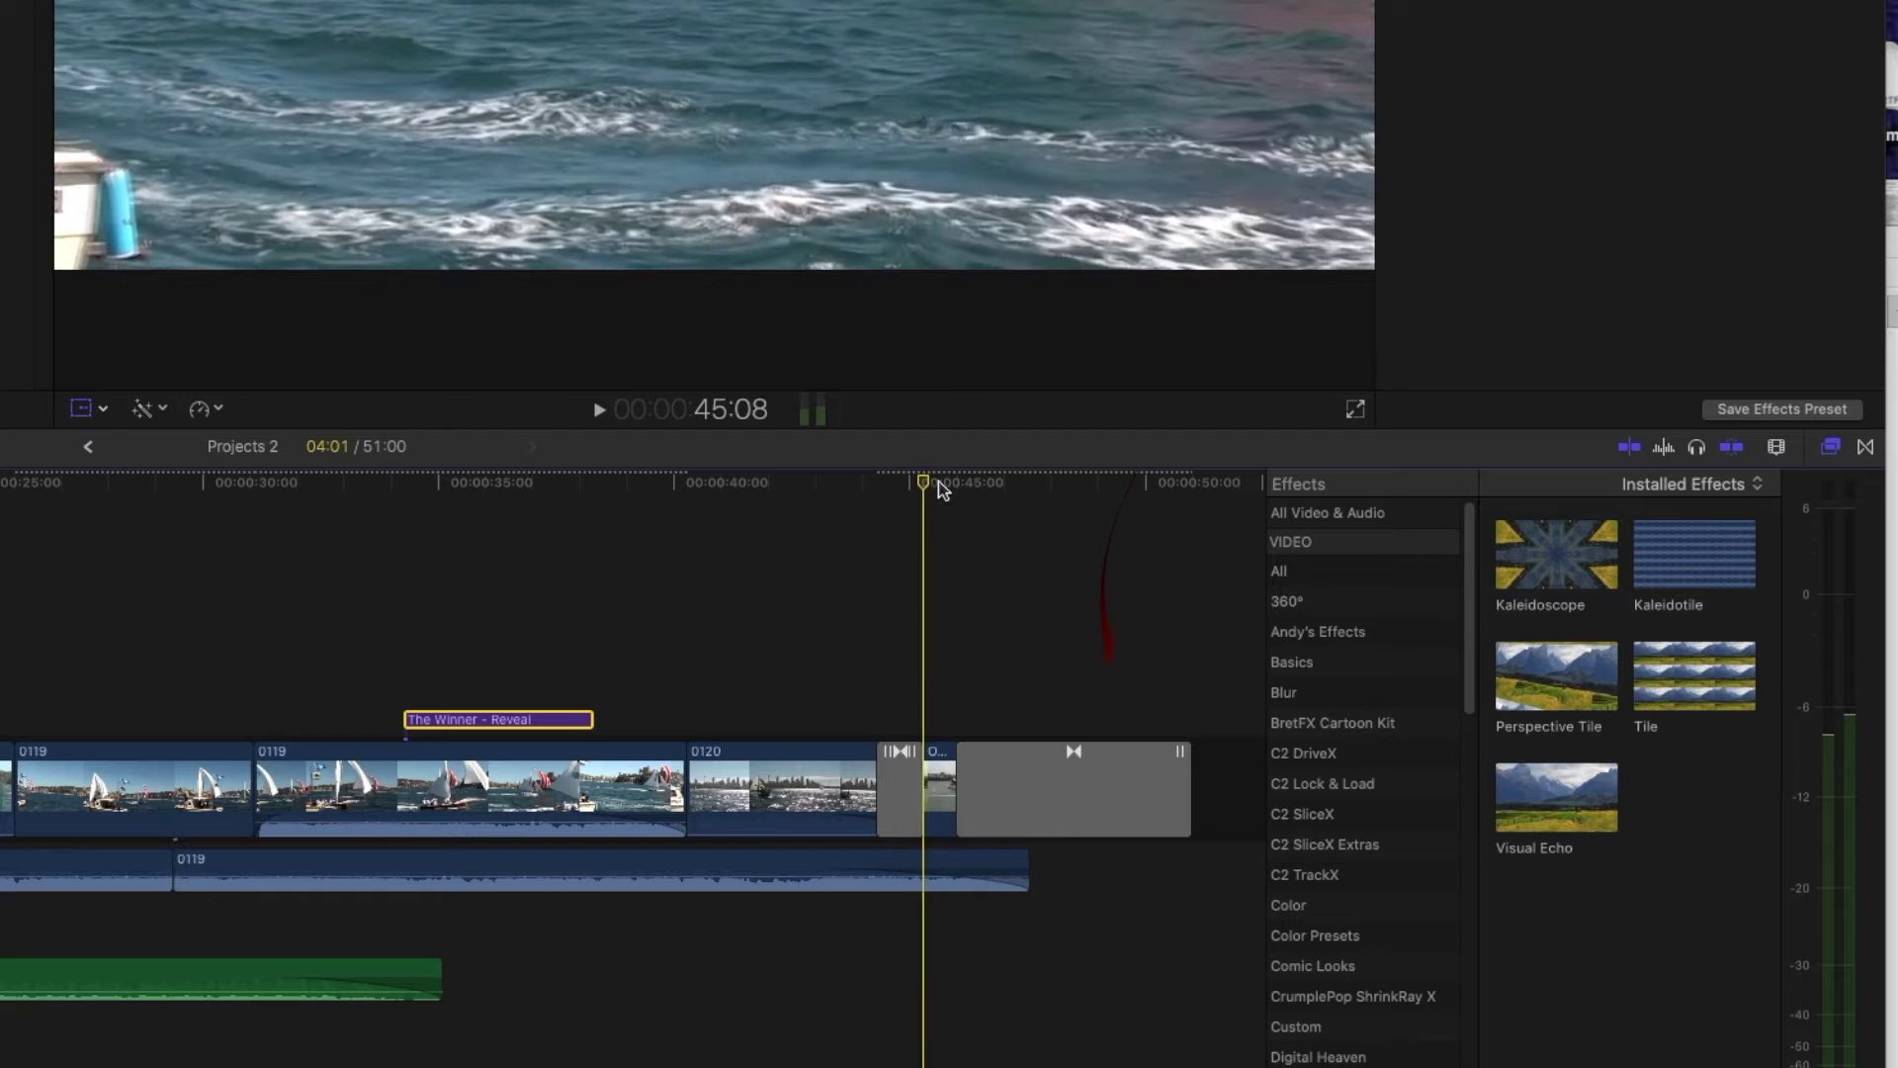
Replace the transition at the end of the movie with Divide and preview it
{"action": "left_click_drag", "start_coordinate": [939, 484], "coordinate": [999, 502]}
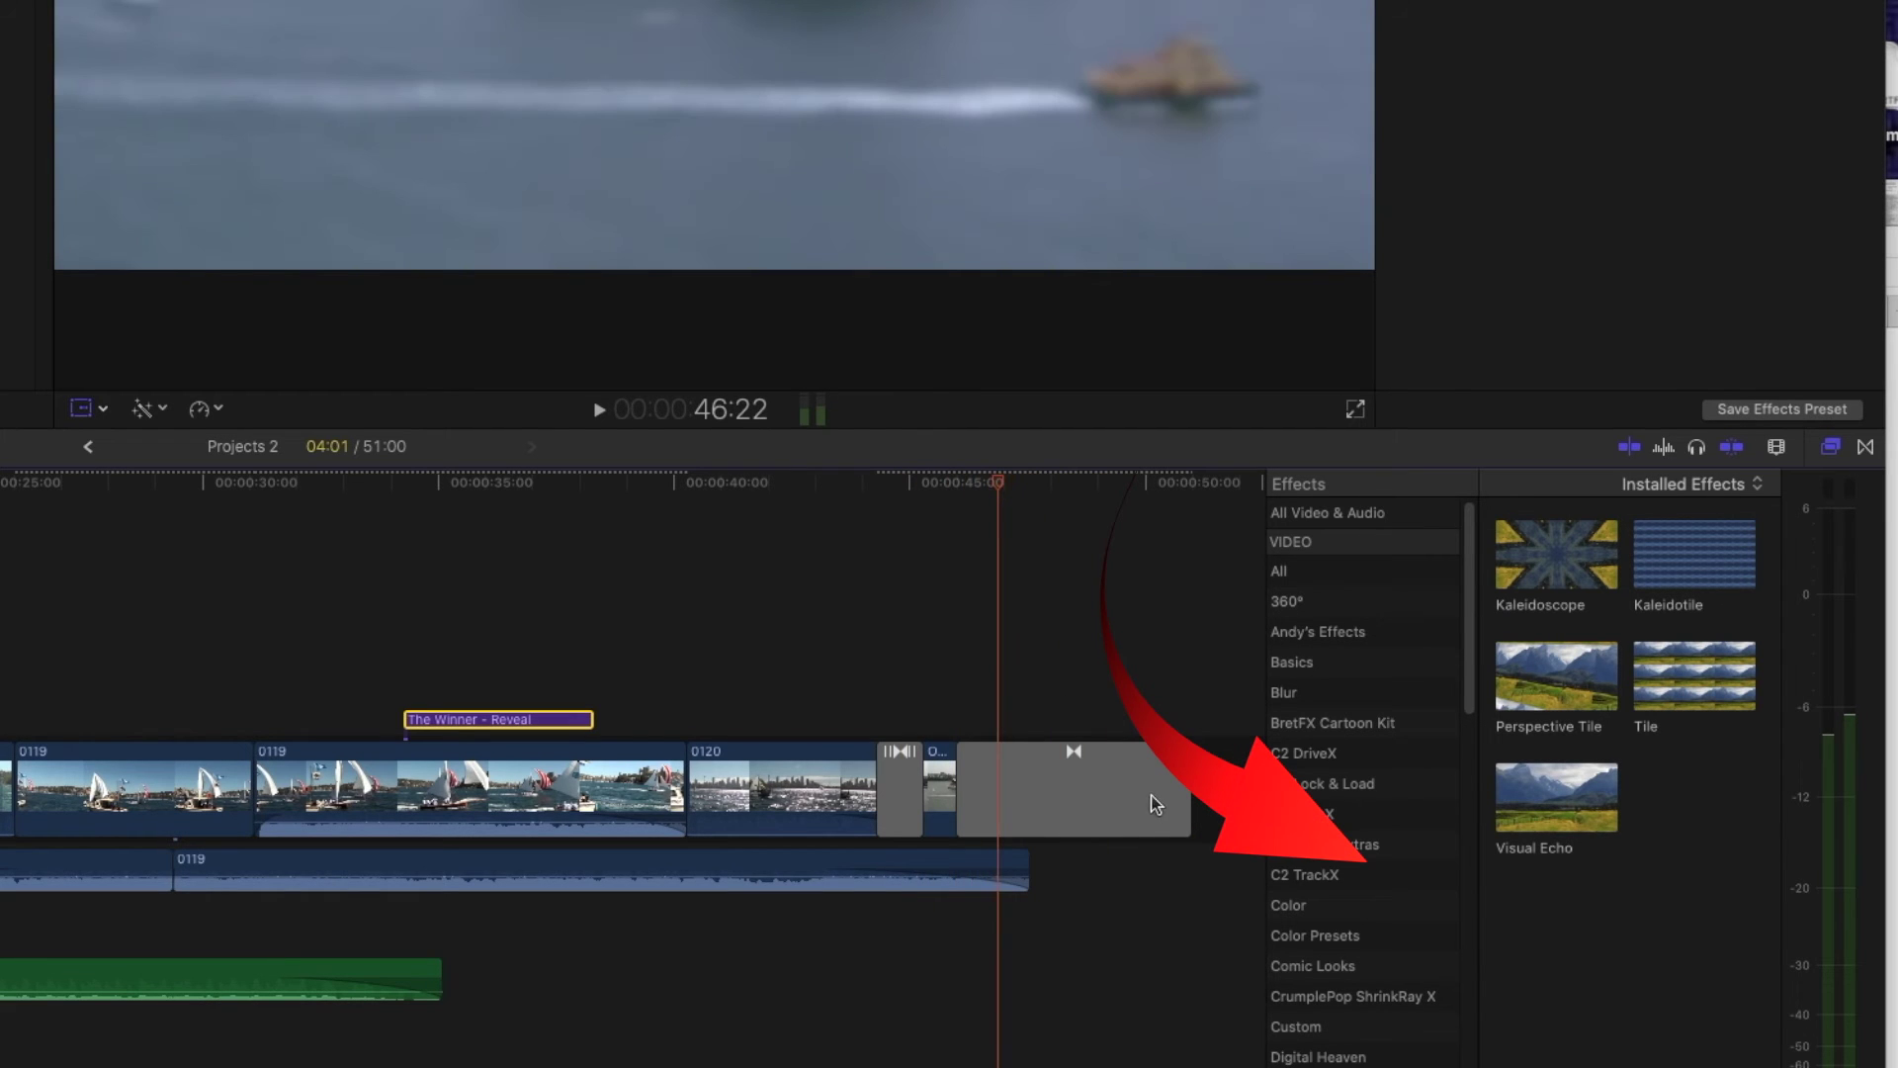
{"action": "left_click", "coordinate": [1025, 775]}
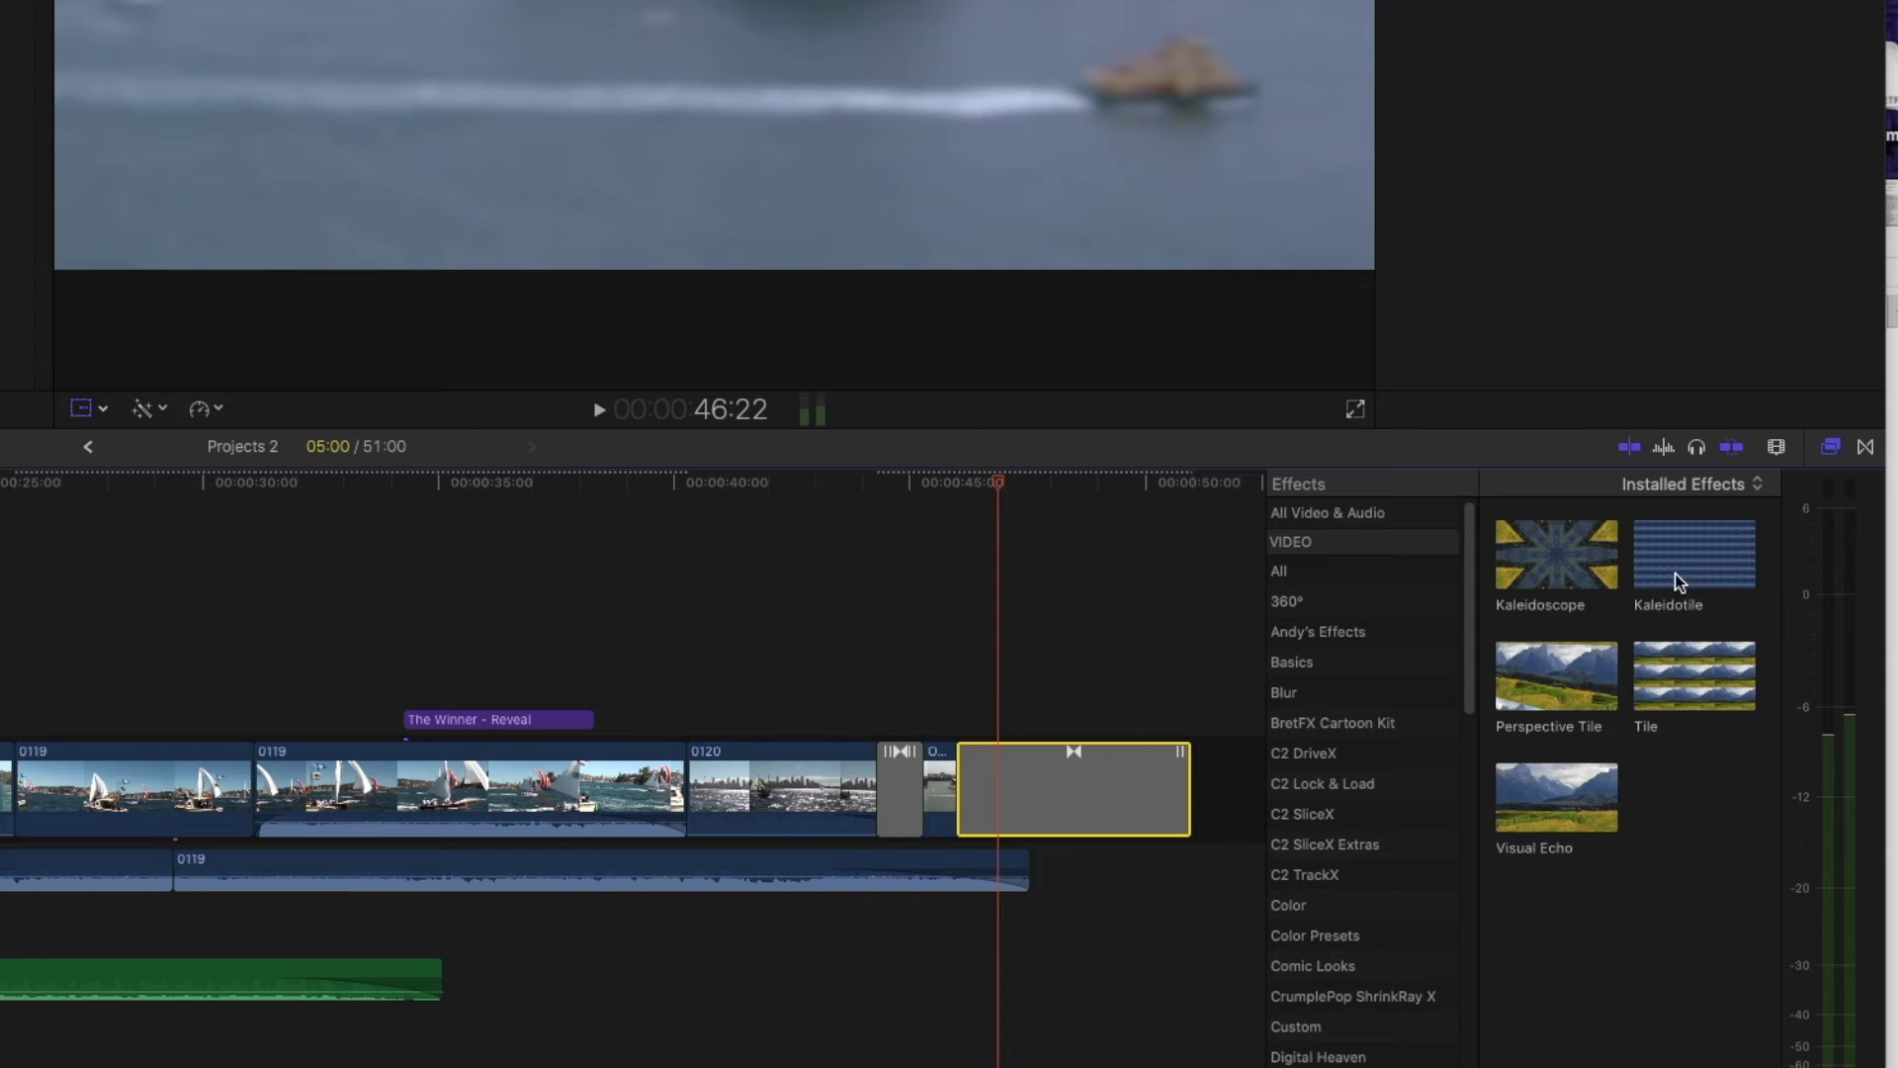
{"action": "left_click", "coordinate": [1867, 450]}
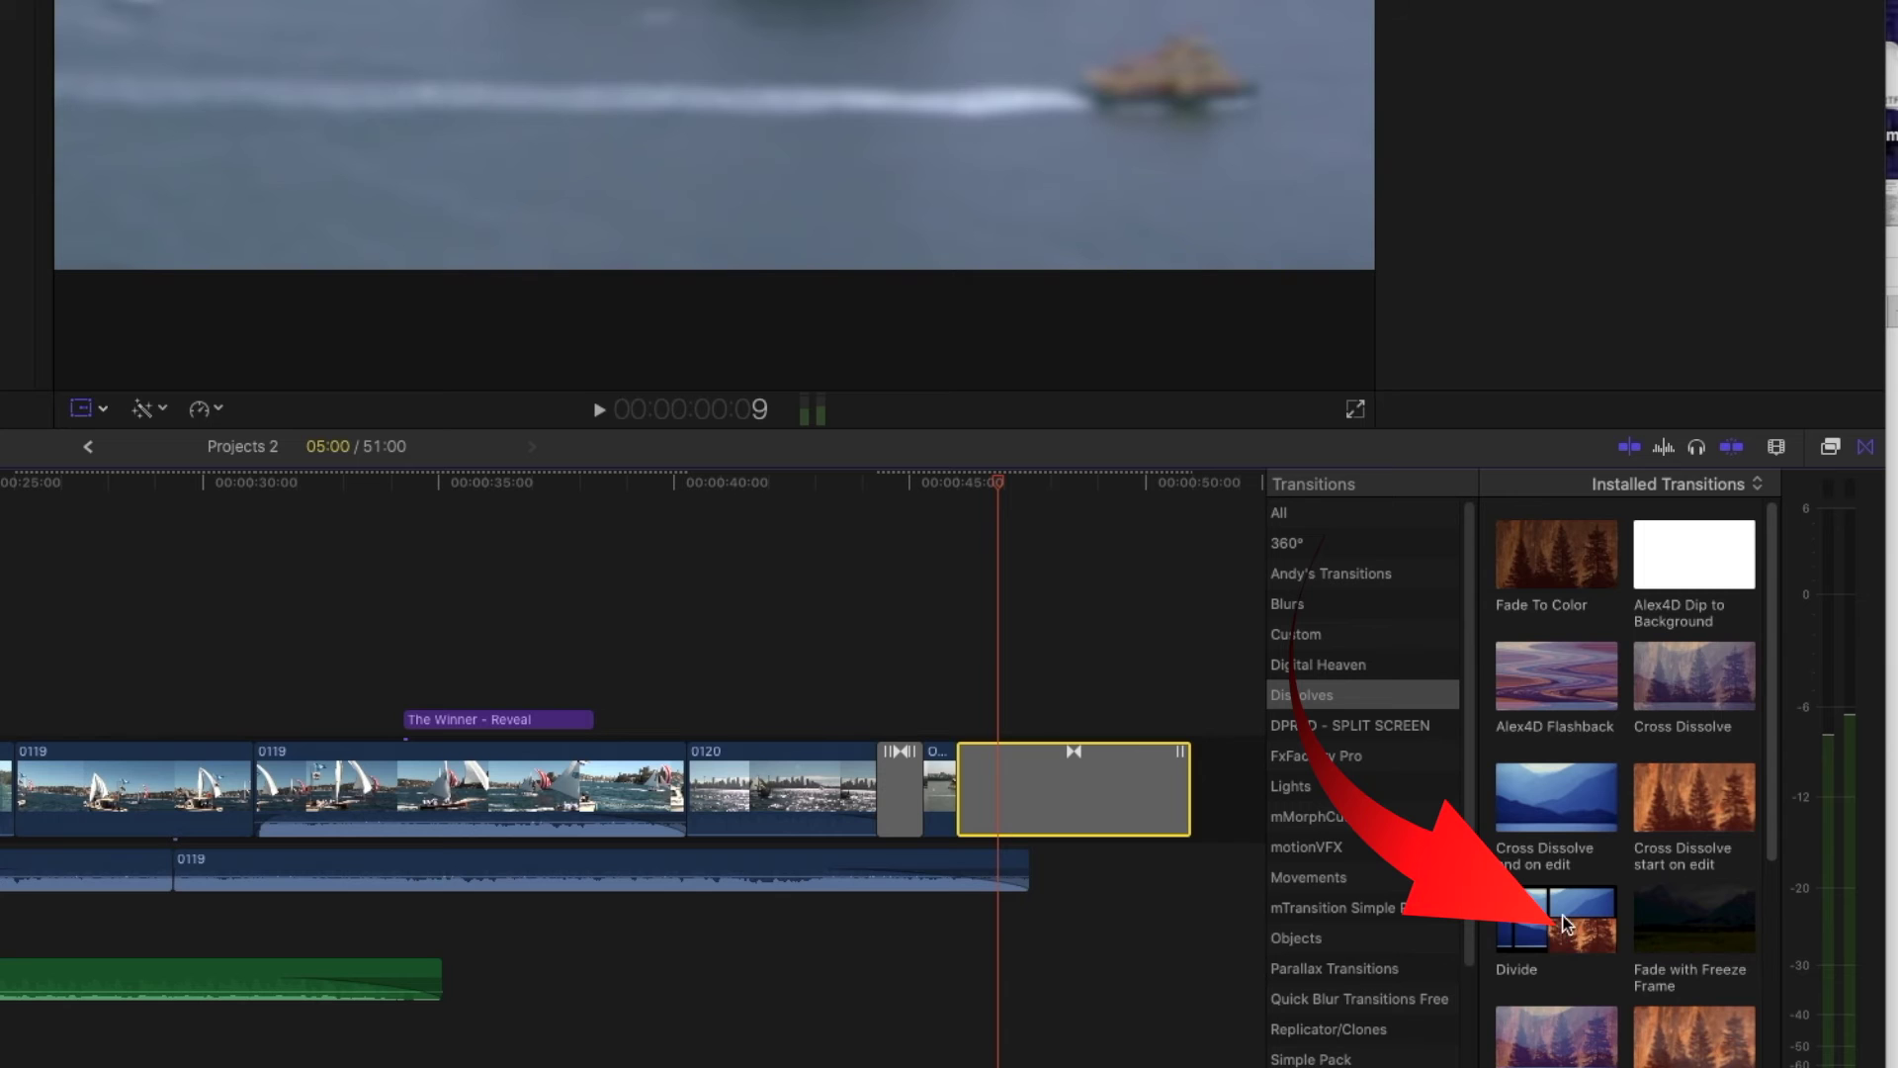
{"action": "left_click_drag", "start_coordinate": [1557, 920], "coordinate": [1099, 806]}
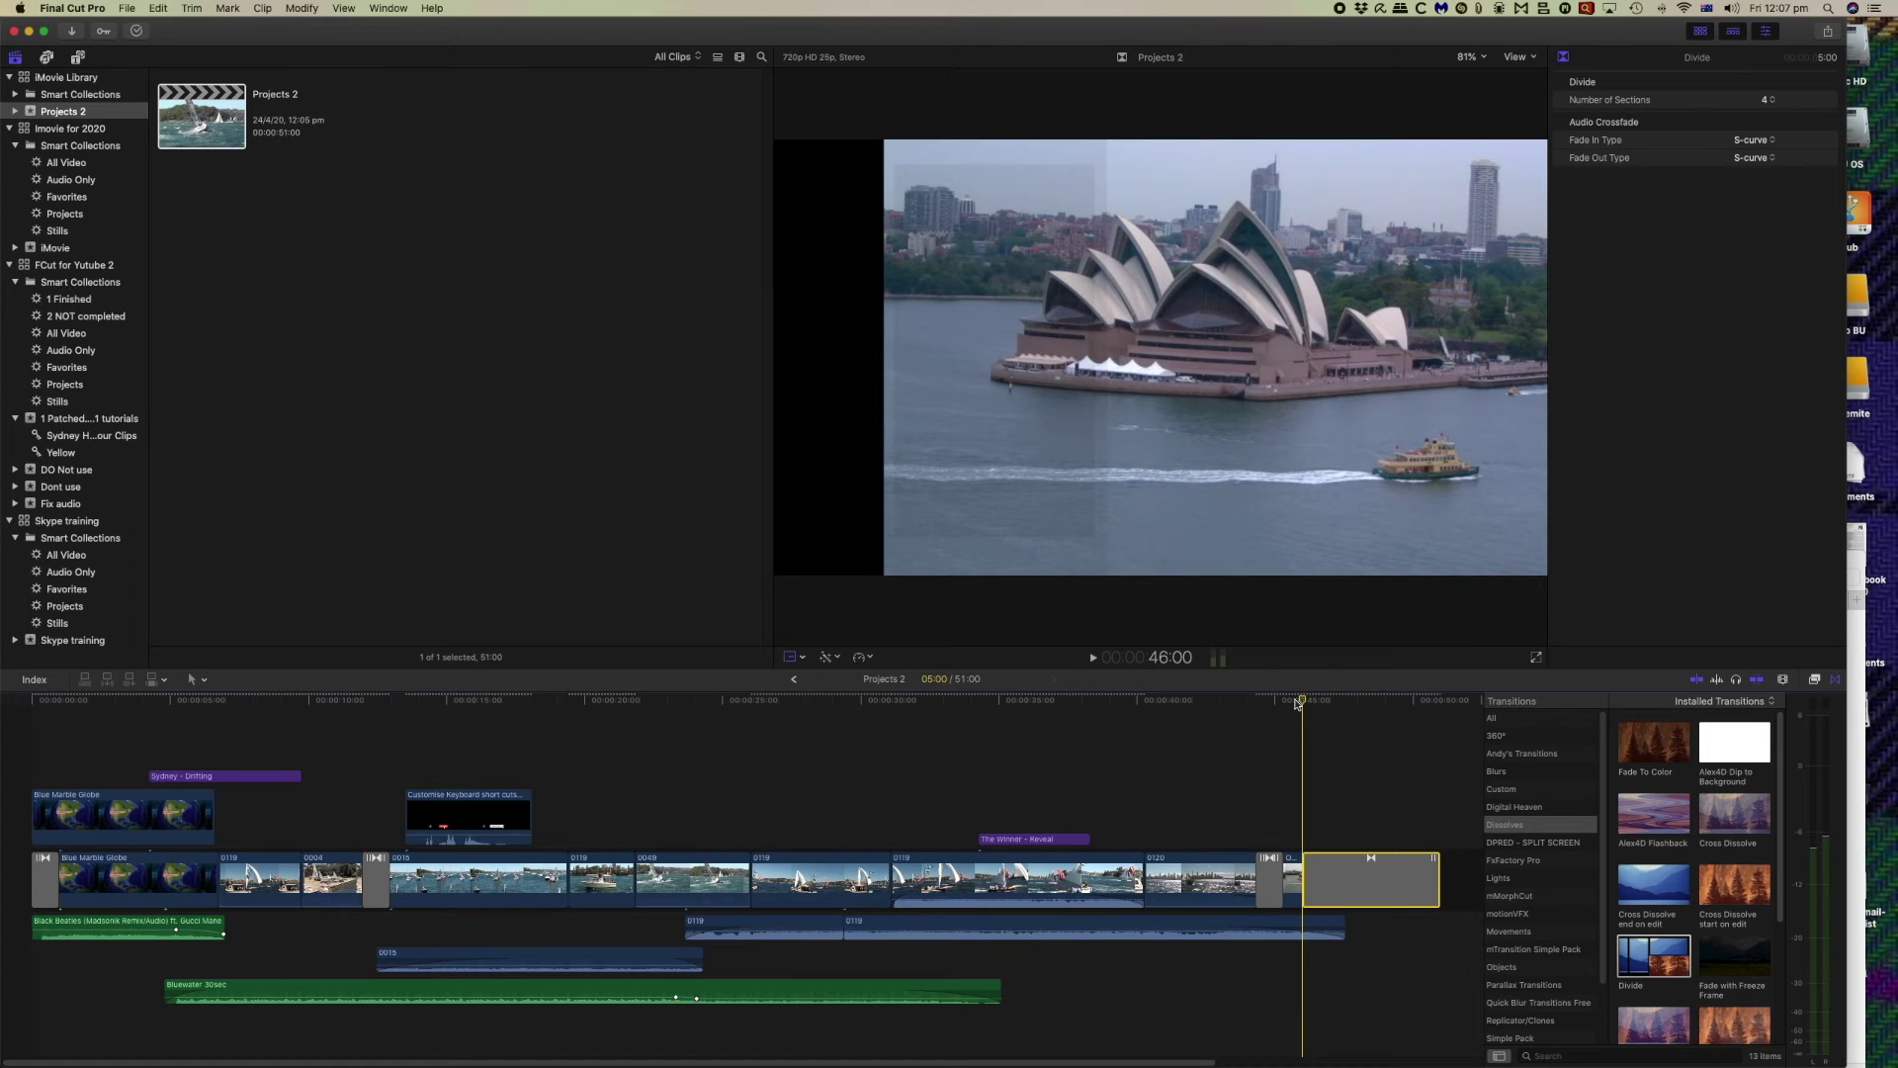
{"action": "key", "text": "space"}
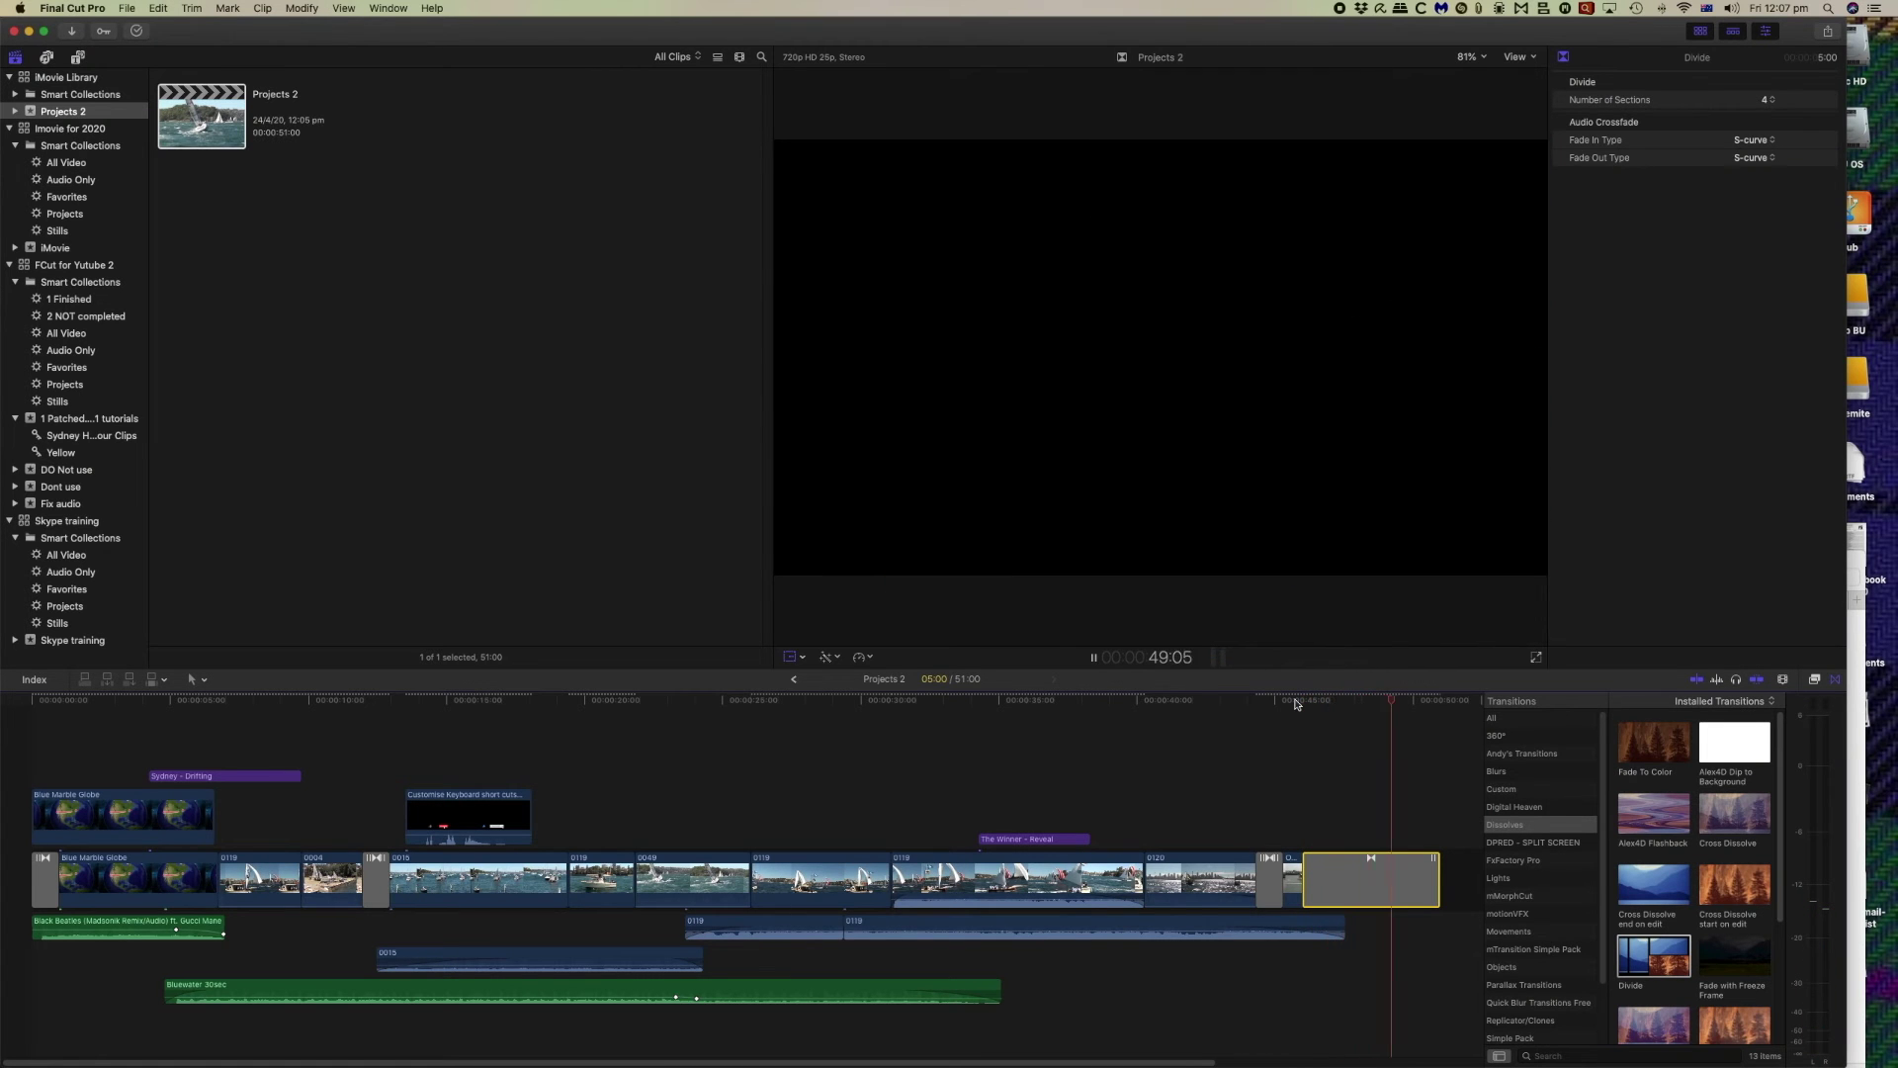
Change The Winner title's text to 'The best winner' in the Text inspector
{"action": "key", "text": "space"}
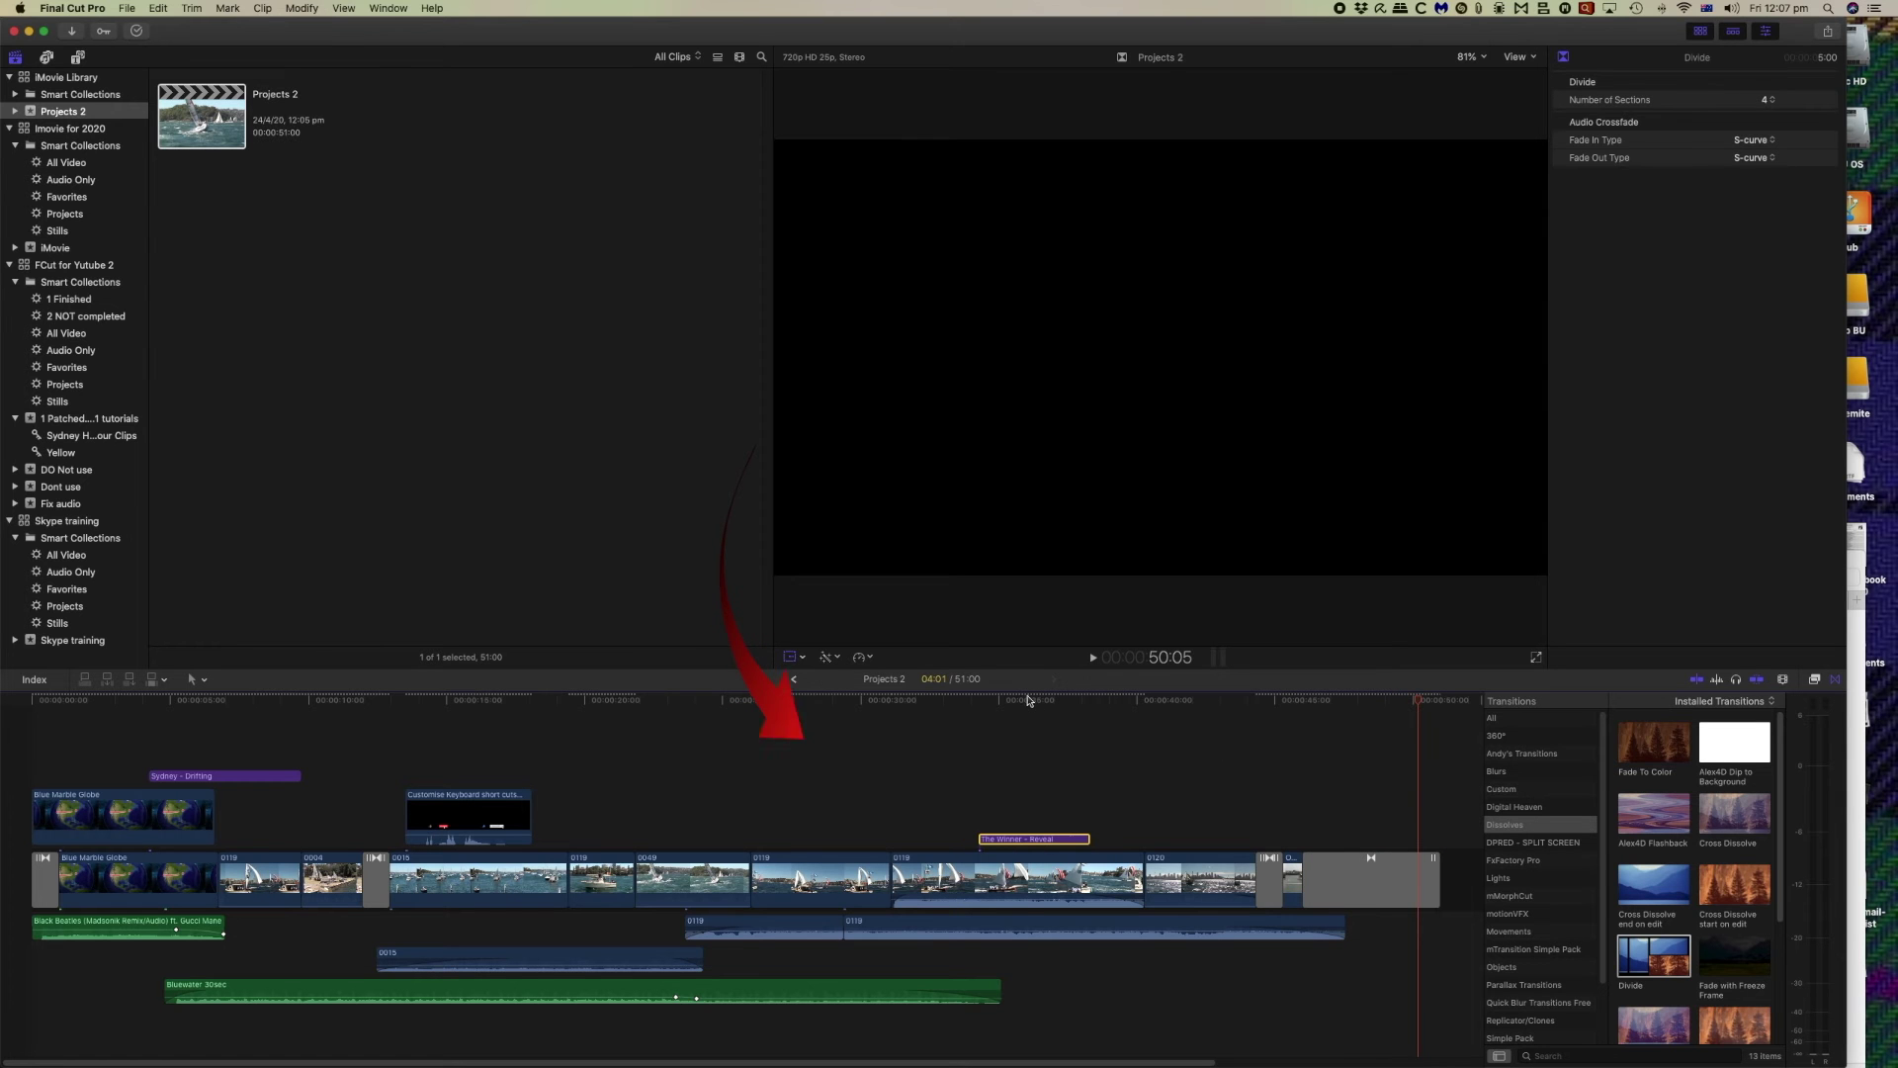
{"action": "left_click", "coordinate": [1029, 701]}
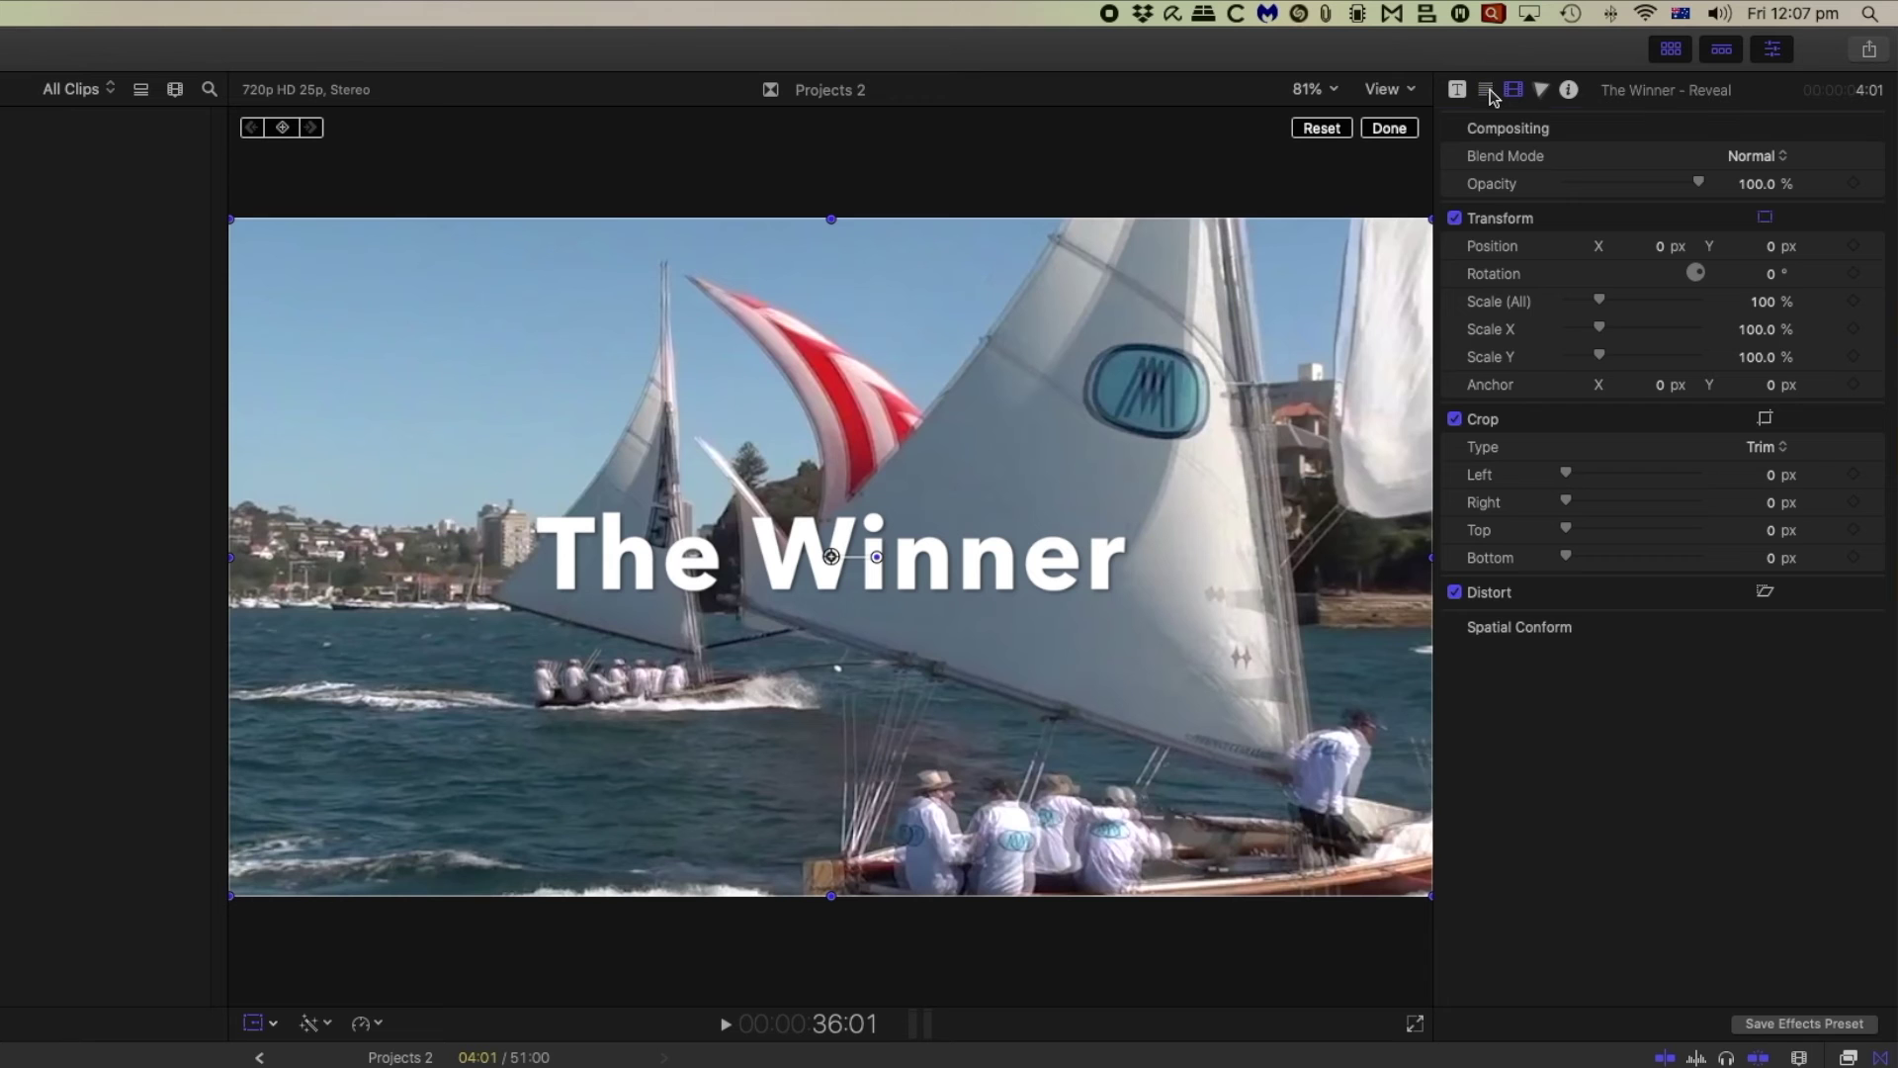
{"action": "left_click", "coordinate": [1582, 57]}
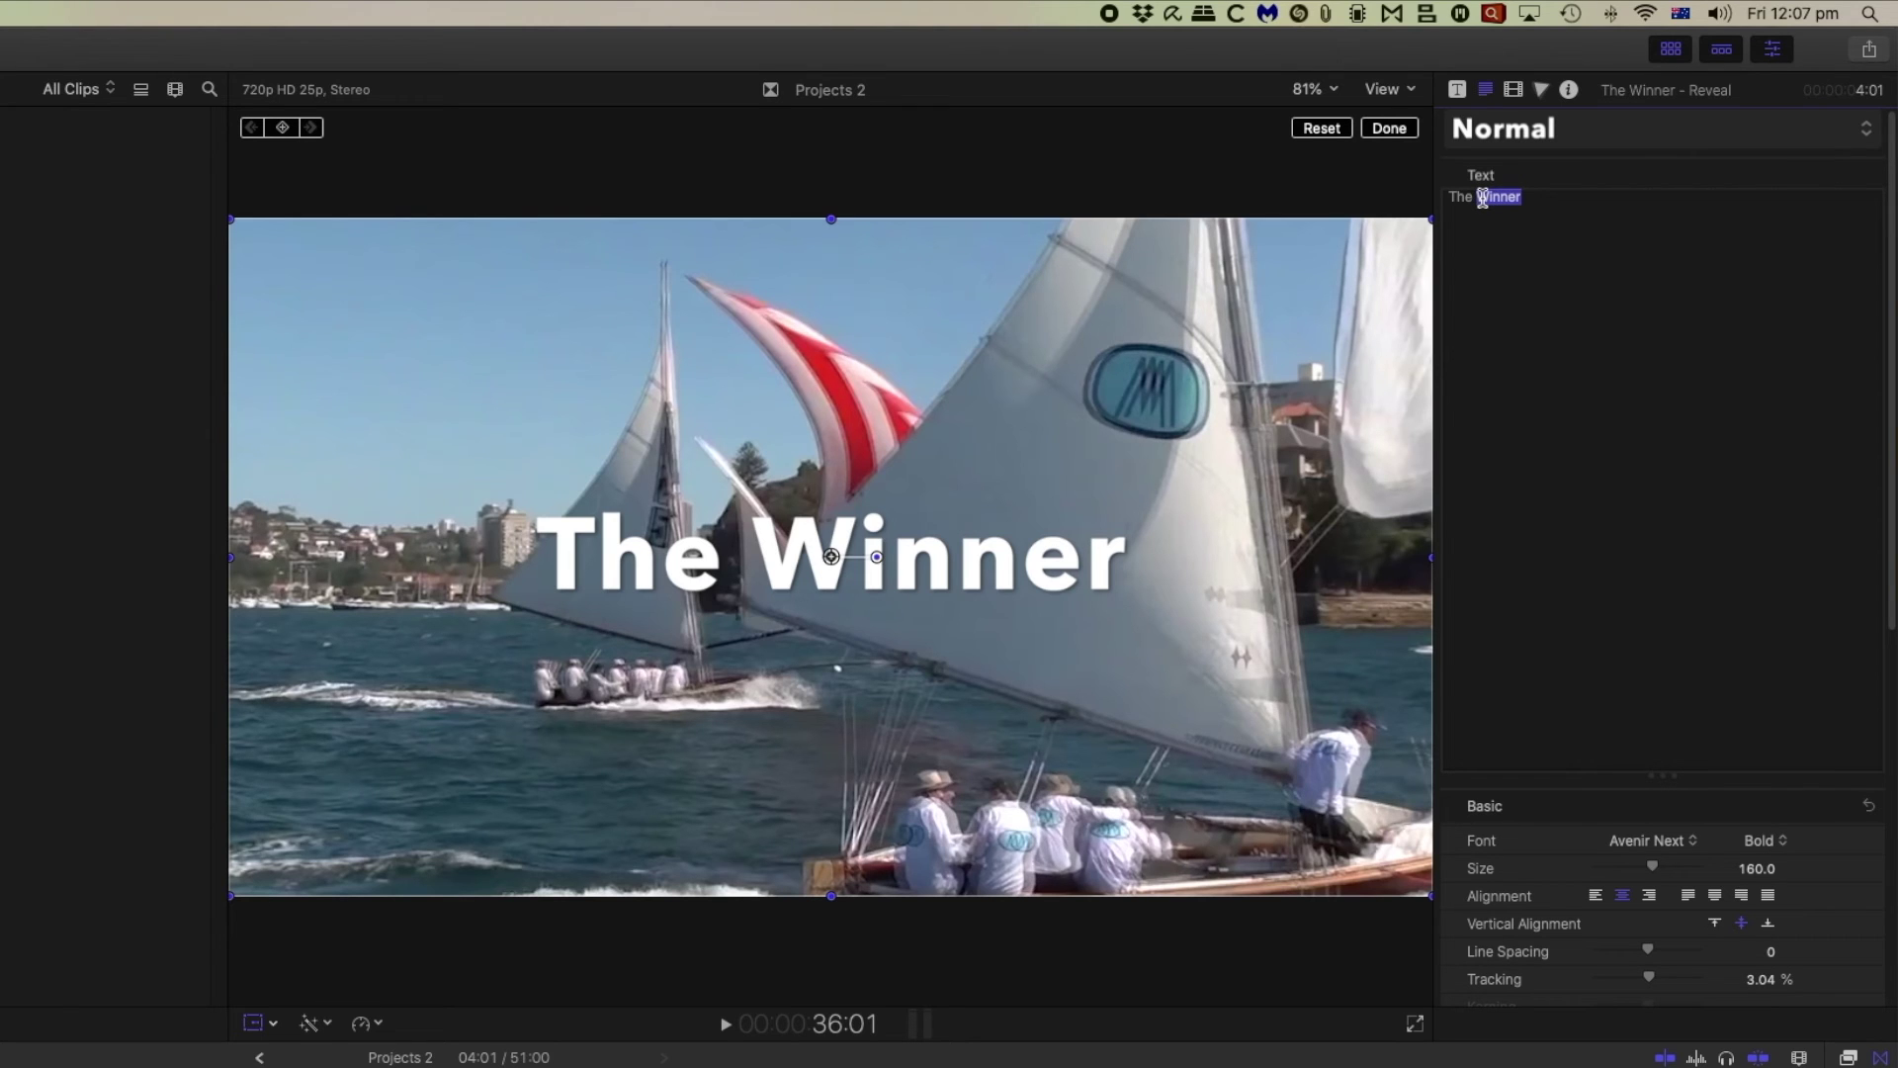
{"action": "type", "text": "best wi"}
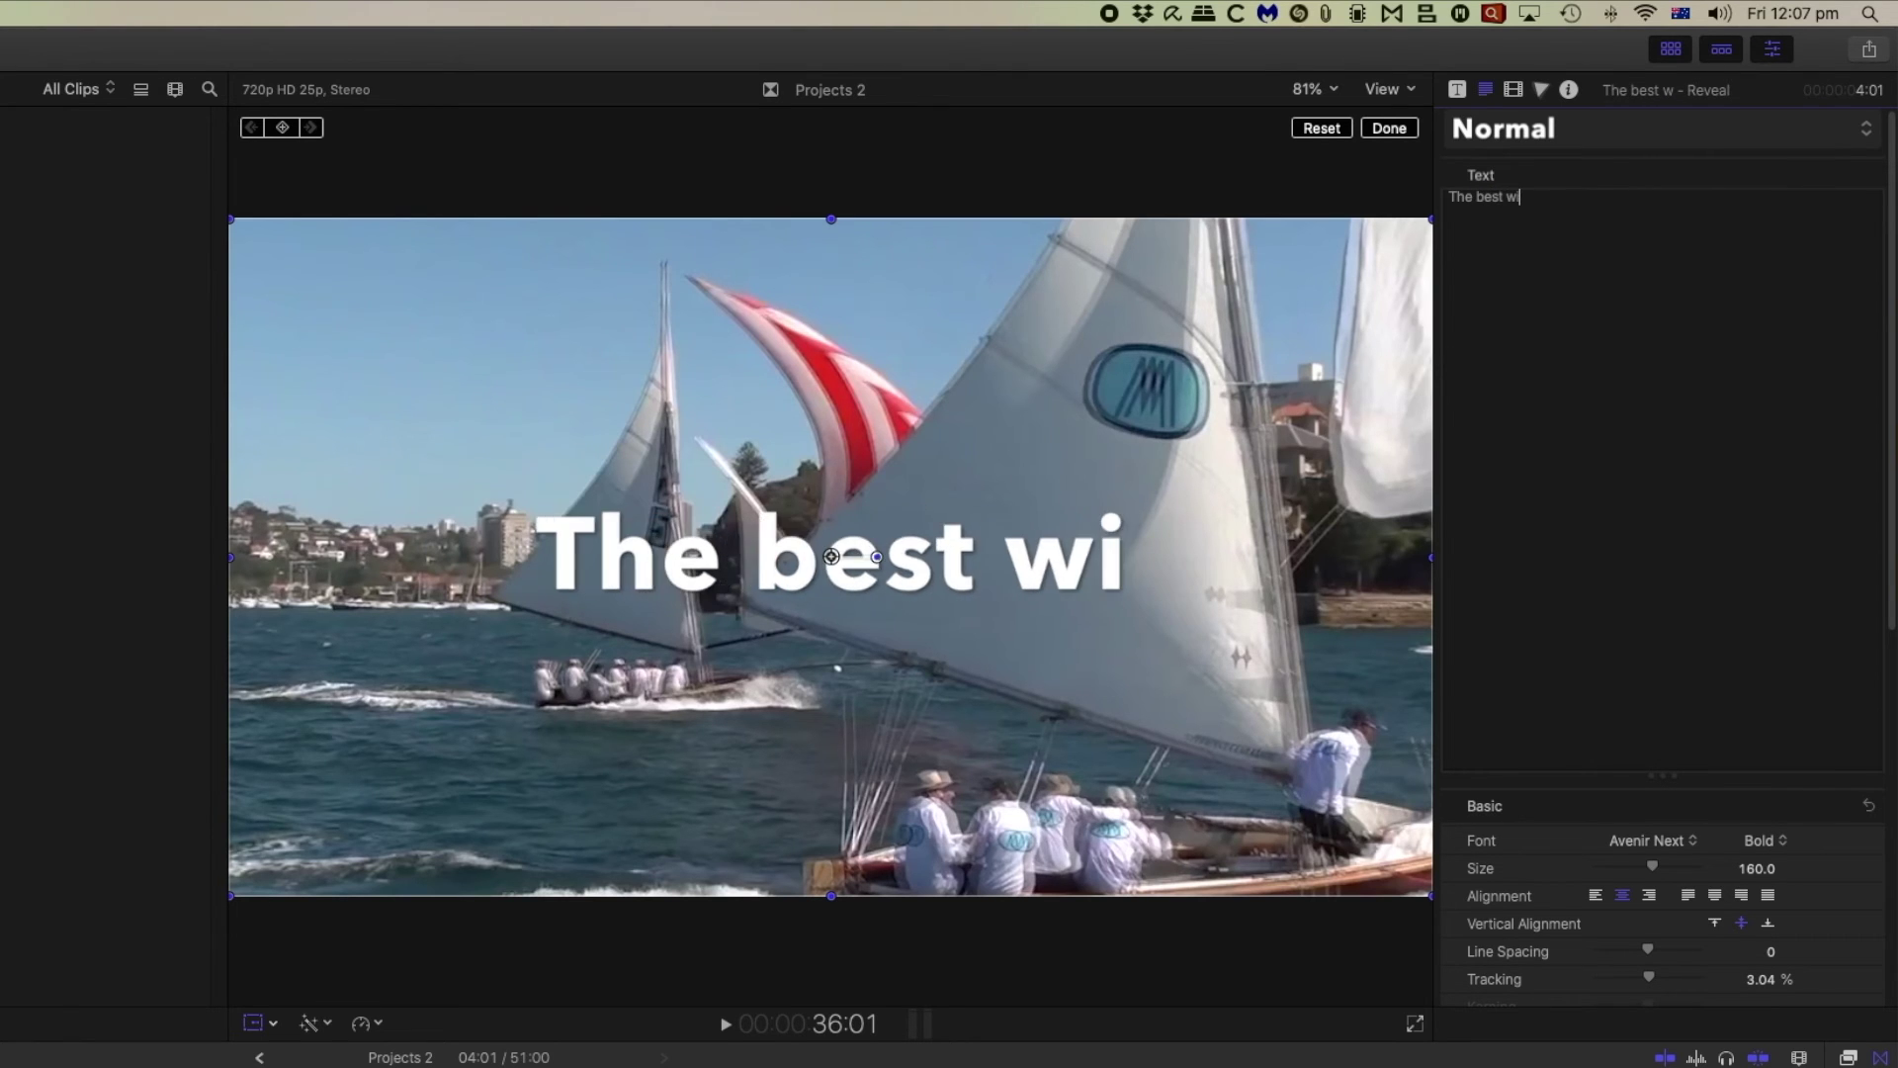
{"action": "type", "text": "nner"}
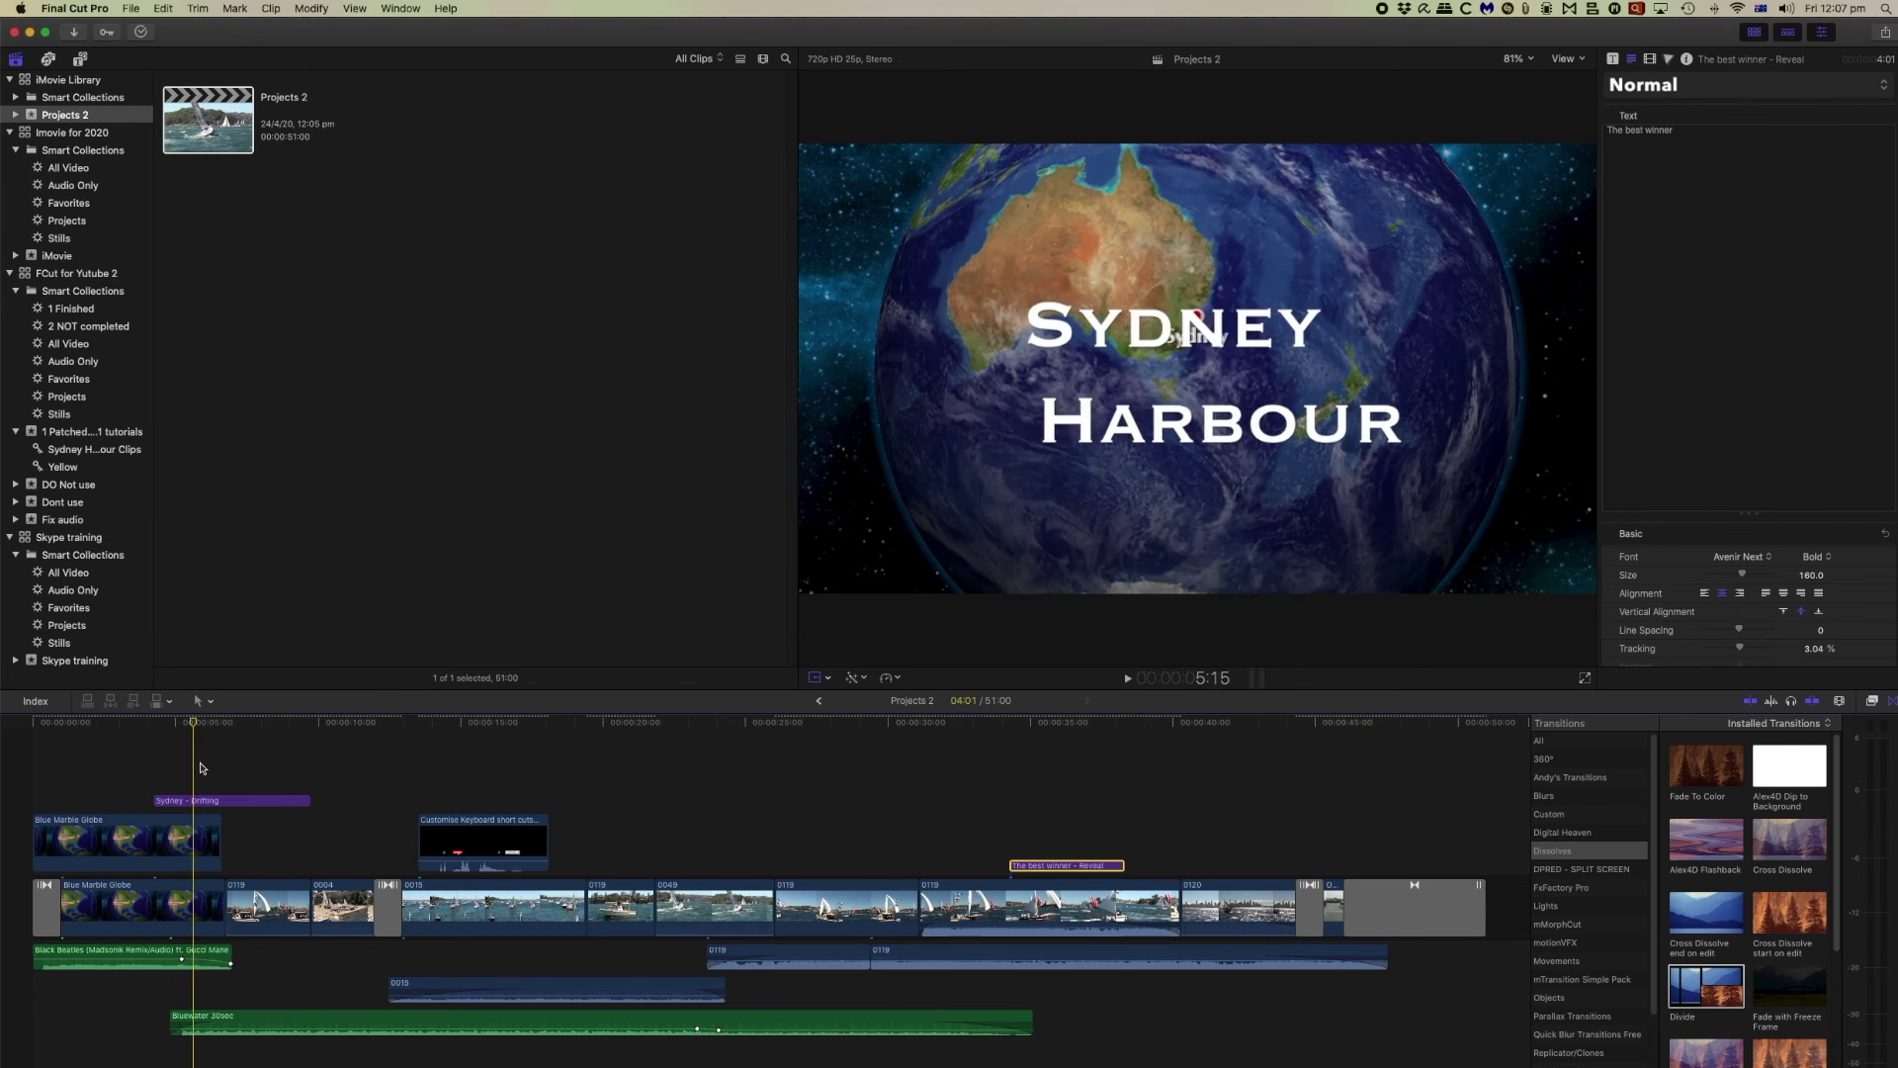
Cut and paste the Customise Keyboard short cuts overlay to a later spot above the harbour shots
{"action": "key", "text": "space"}
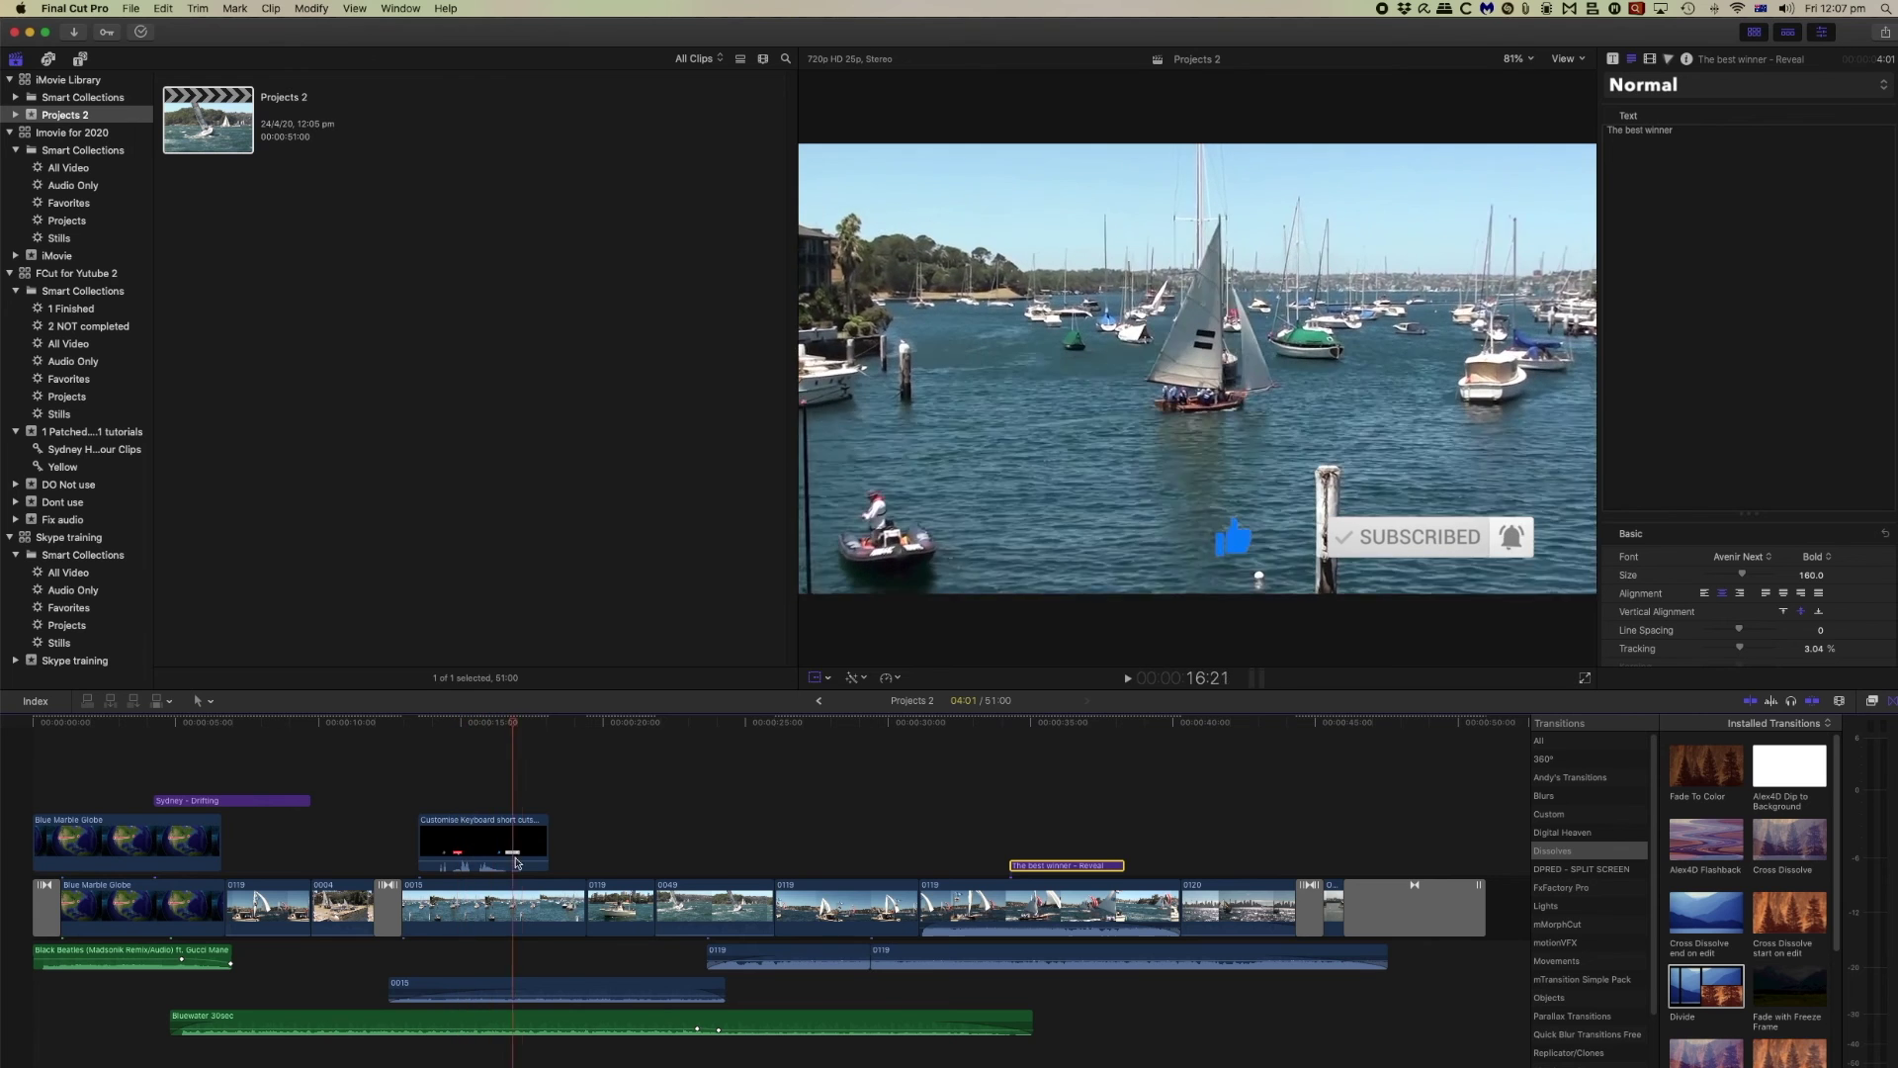
{"action": "left_click", "coordinate": [489, 843]}
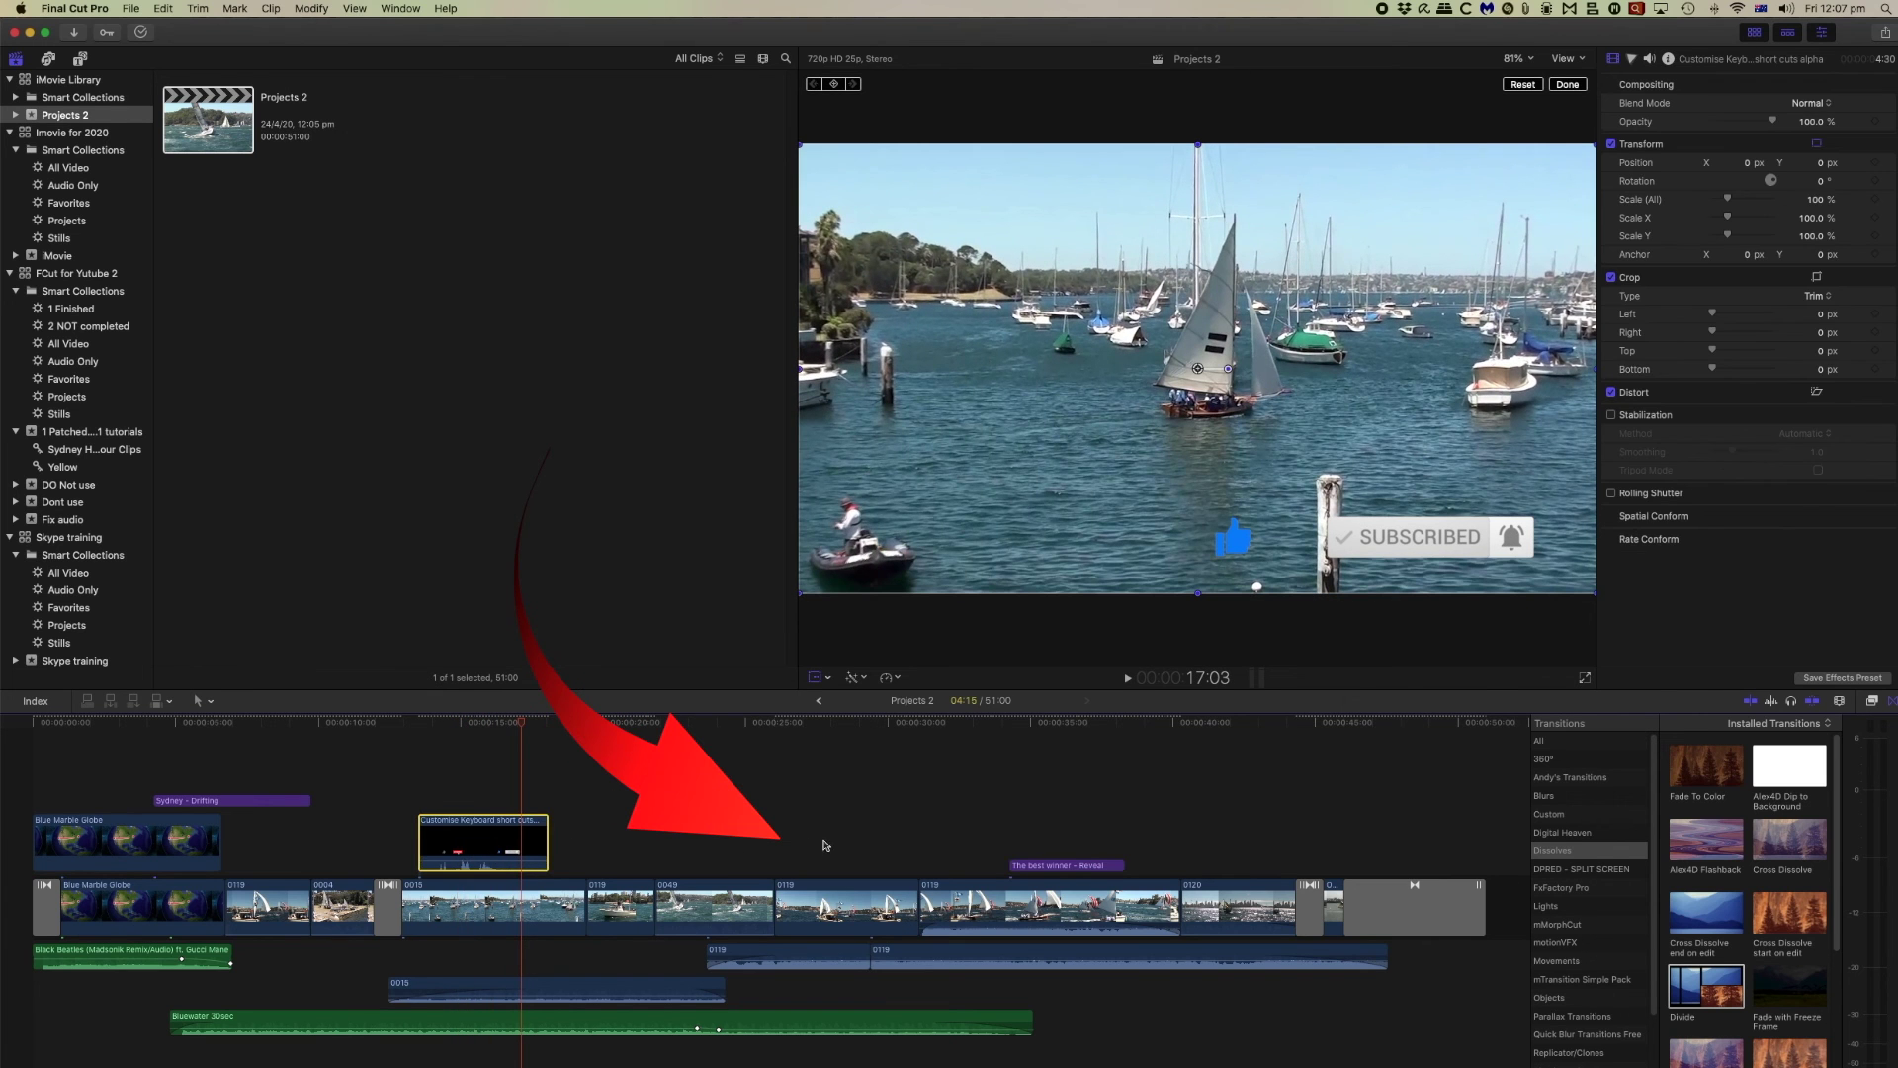
{"action": "key", "text": "super+x"}
{"action": "key", "text": "super+v"}
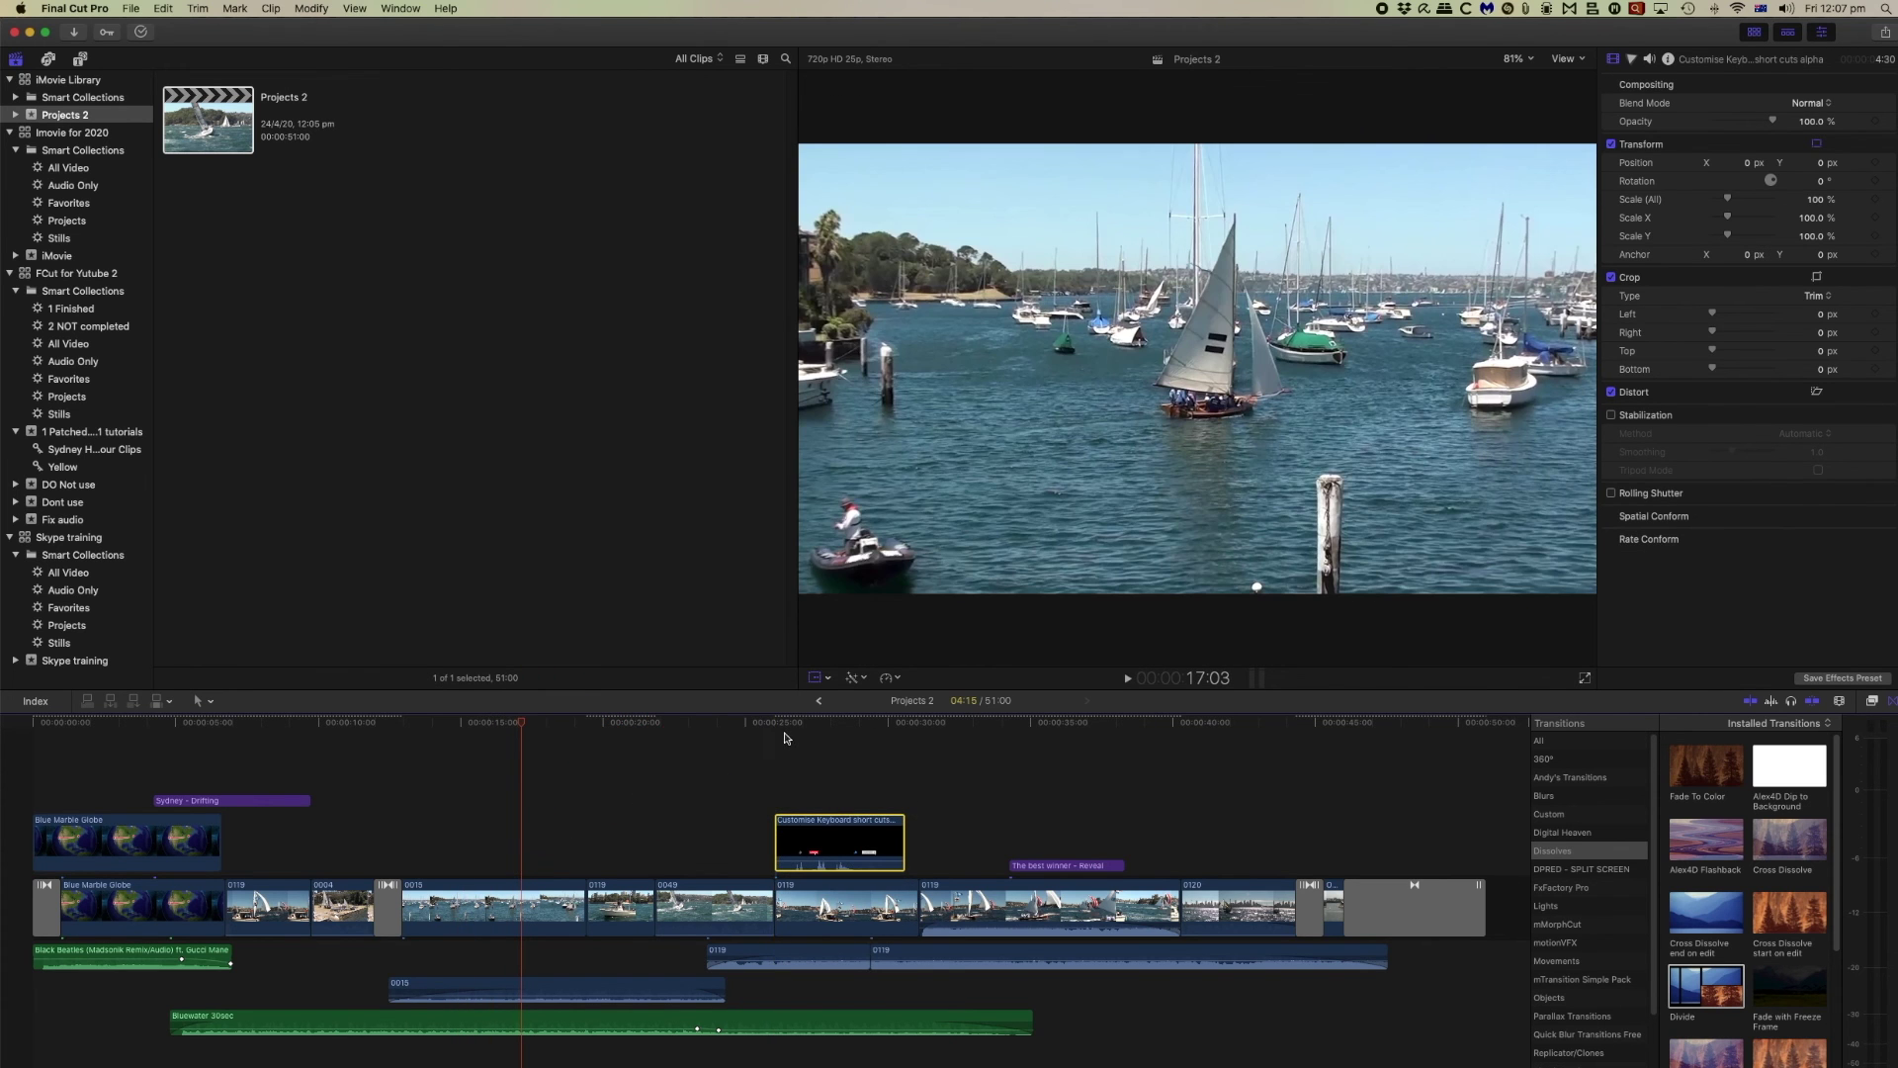